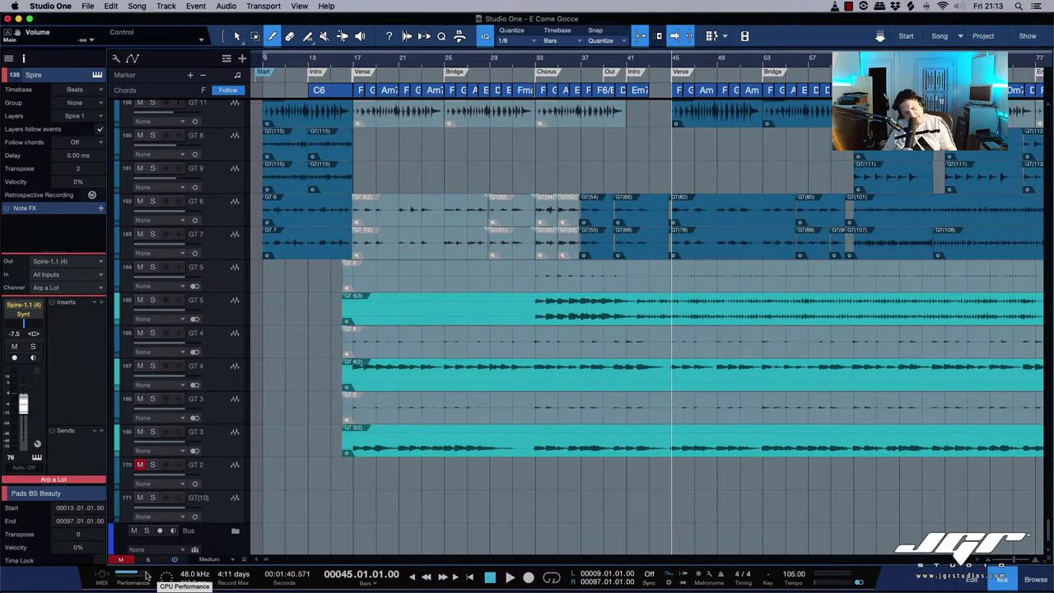
Play the song from the second verse and review the tracks from the guitars up to the pad instruments.
key(space)
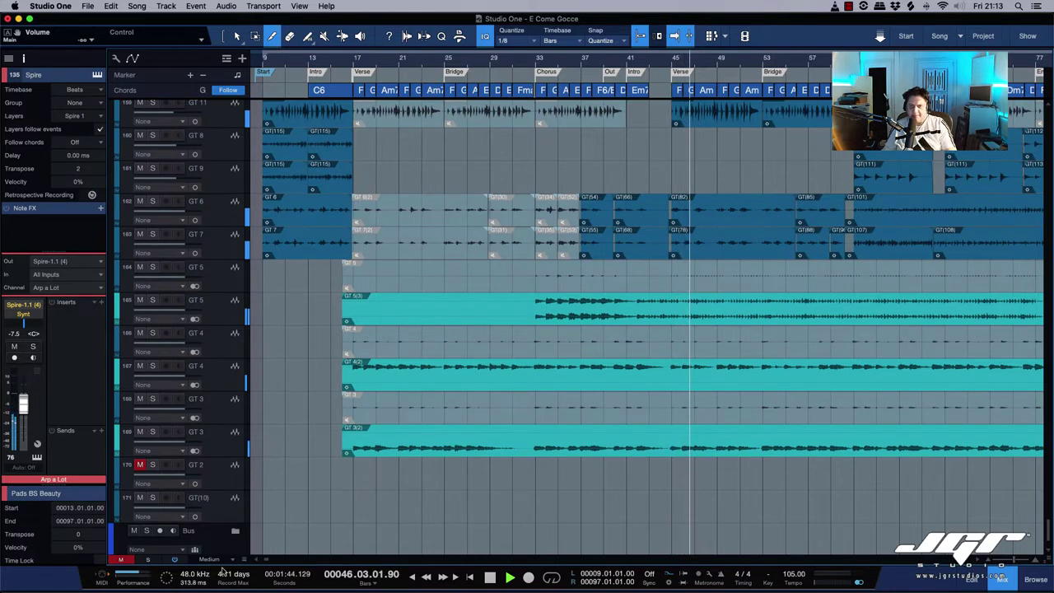
scroll(352, 506, up, 10)
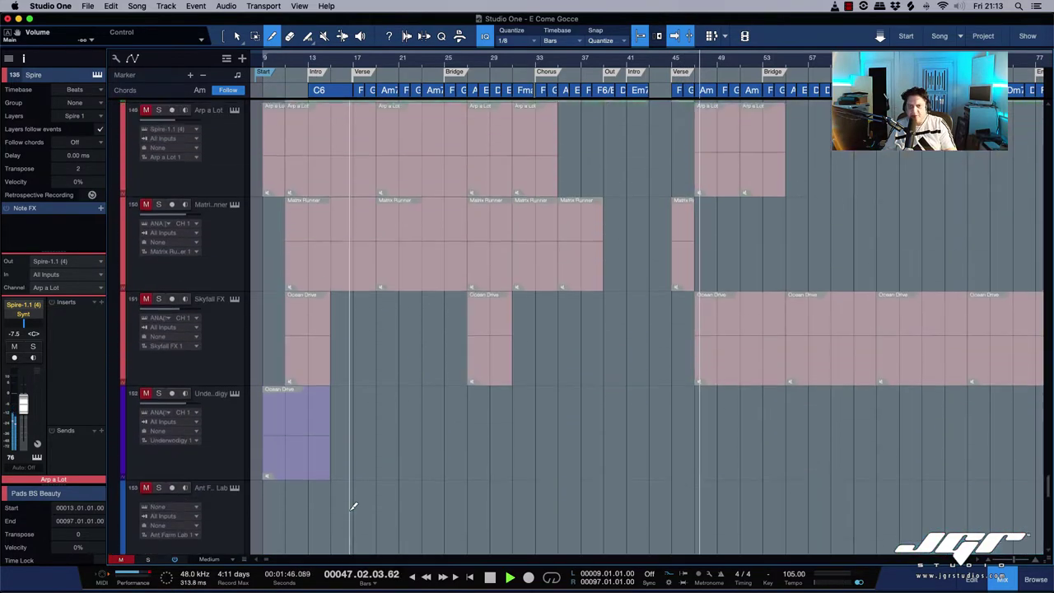
scroll(353, 506, up, 10)
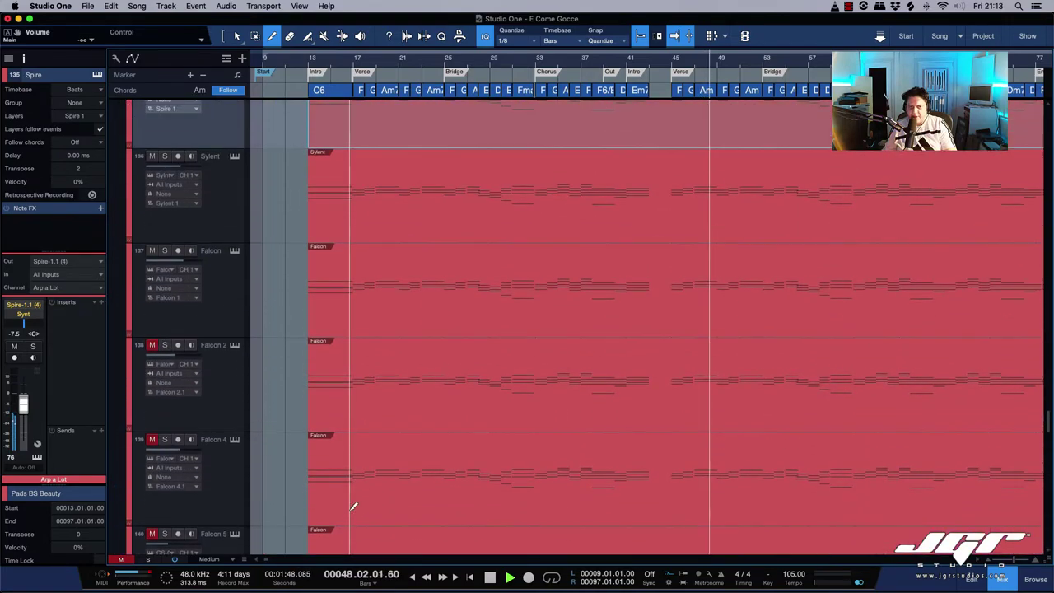
scroll(353, 506, up, 4)
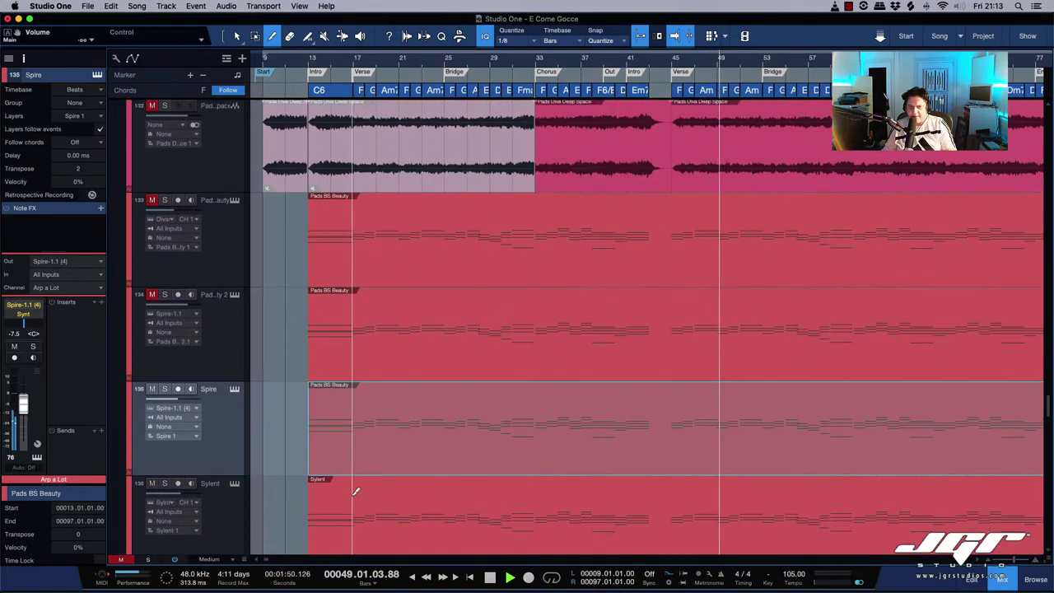
scroll(353, 495, up, 2)
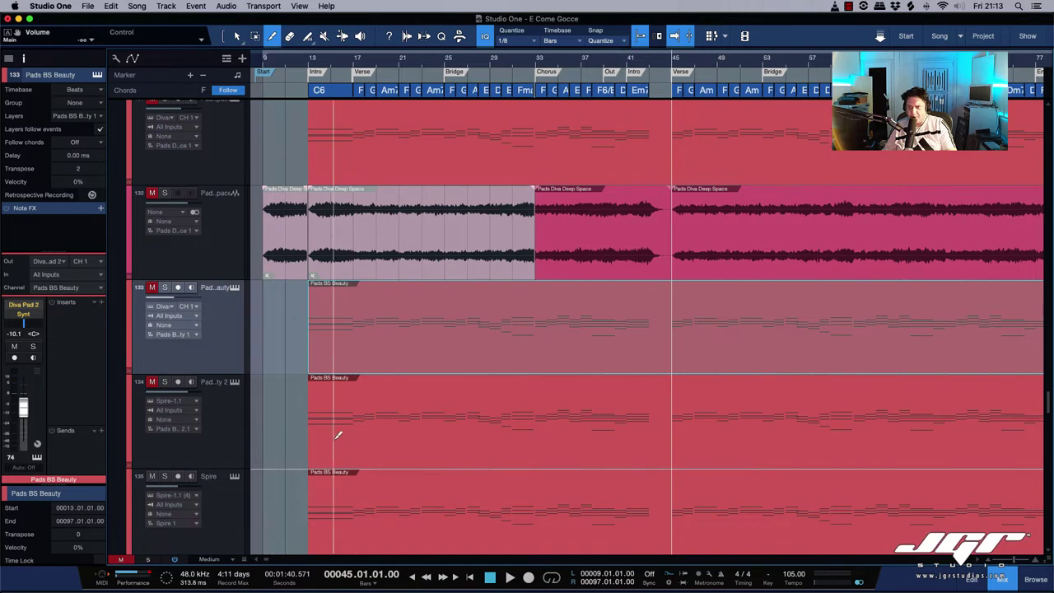
scroll(357, 435, up, 2)
scroll(360, 435, down, 1)
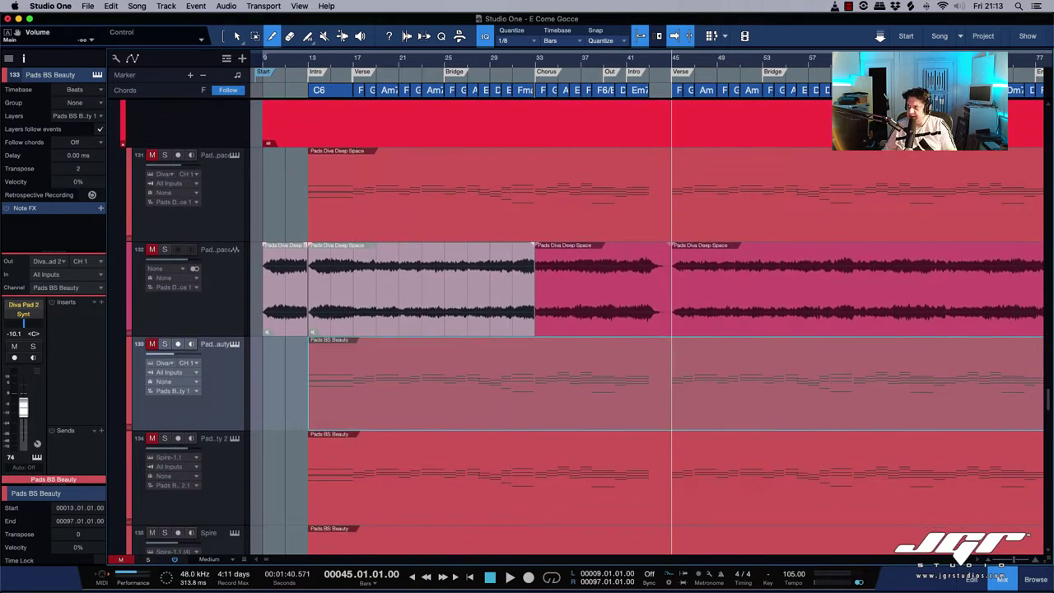
Open the mixer console and look through the list of loaded instruments.
key(F3)
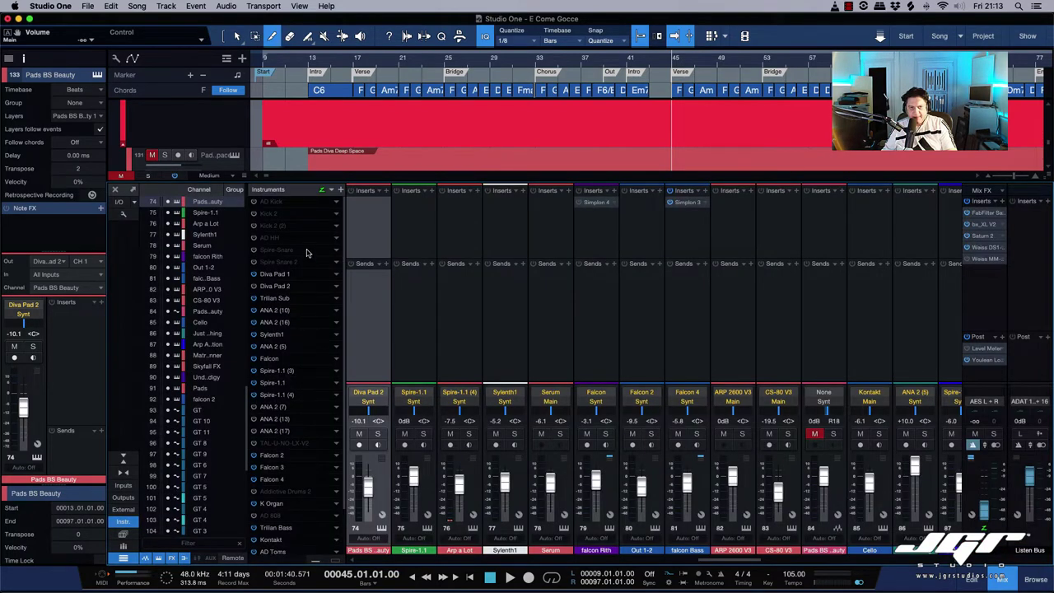
scroll(345, 262, down, 3)
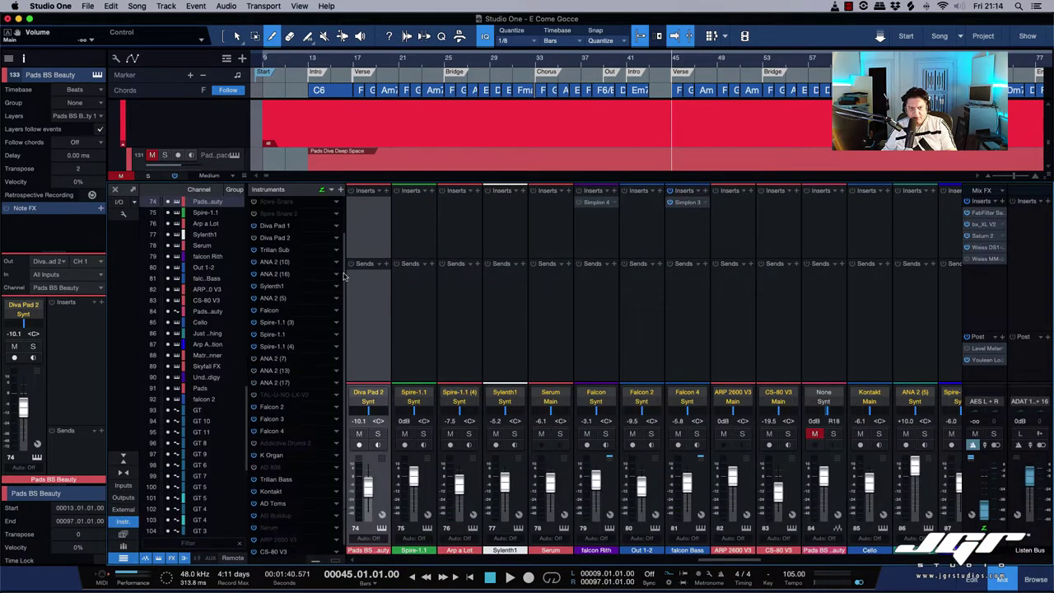
scroll(344, 263, up, 3)
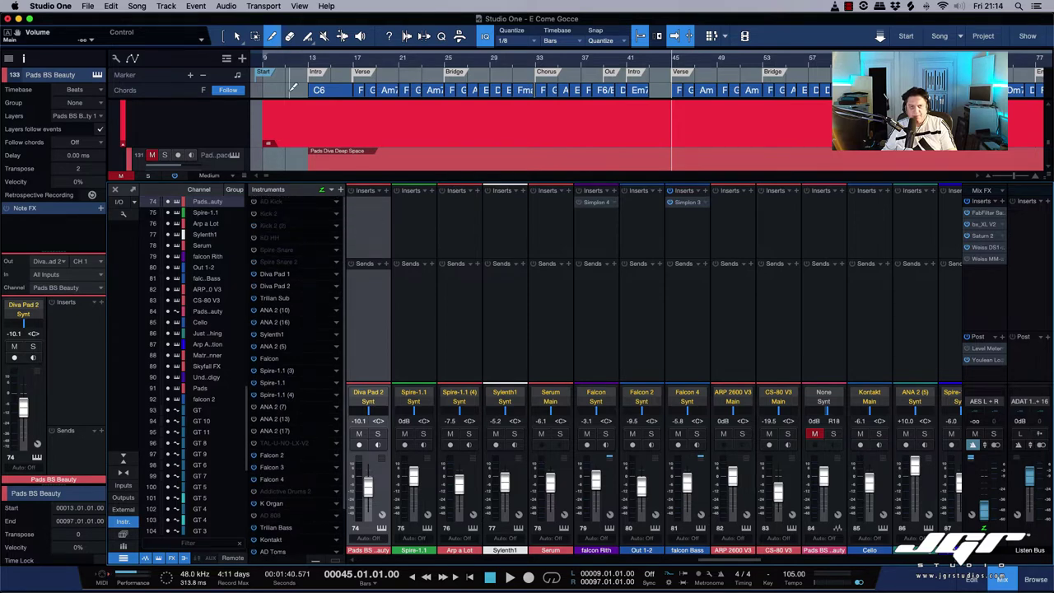
Set the audio device block size to 256 samples in the audio setup preferences.
click(36, 5)
click(49, 31)
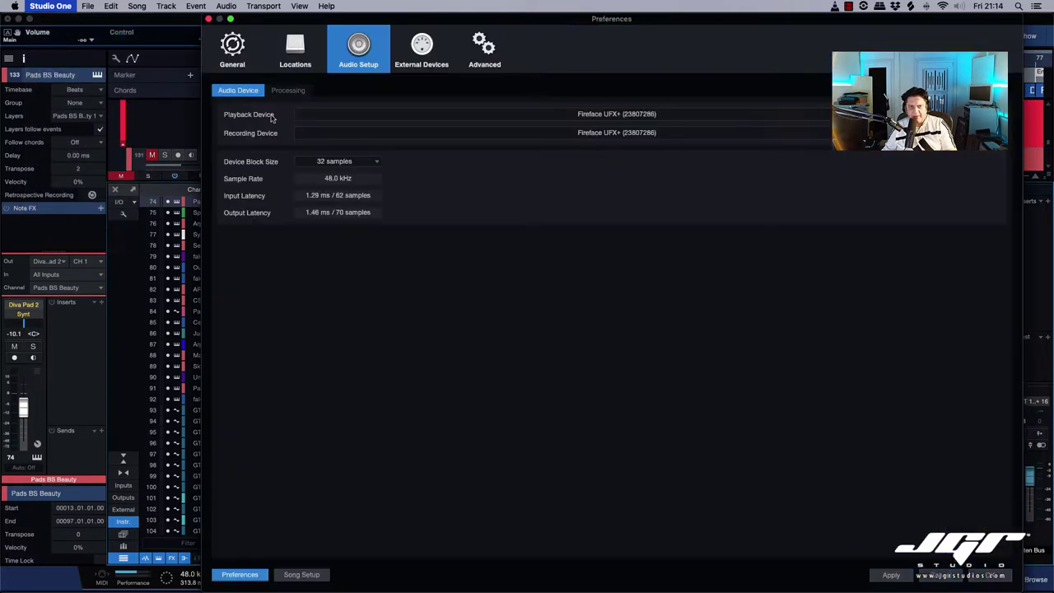
click(356, 162)
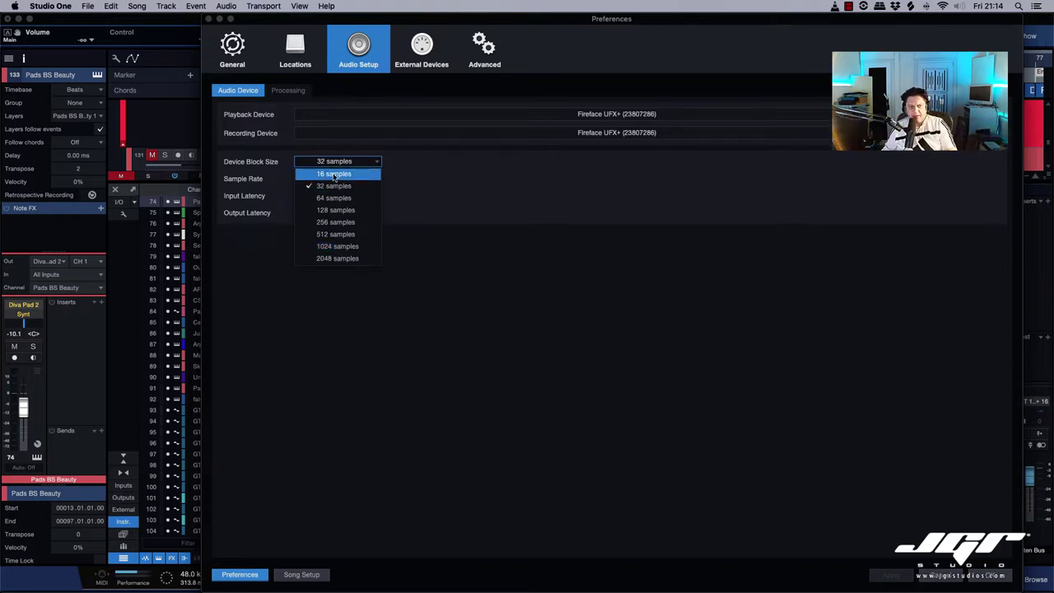
click(339, 223)
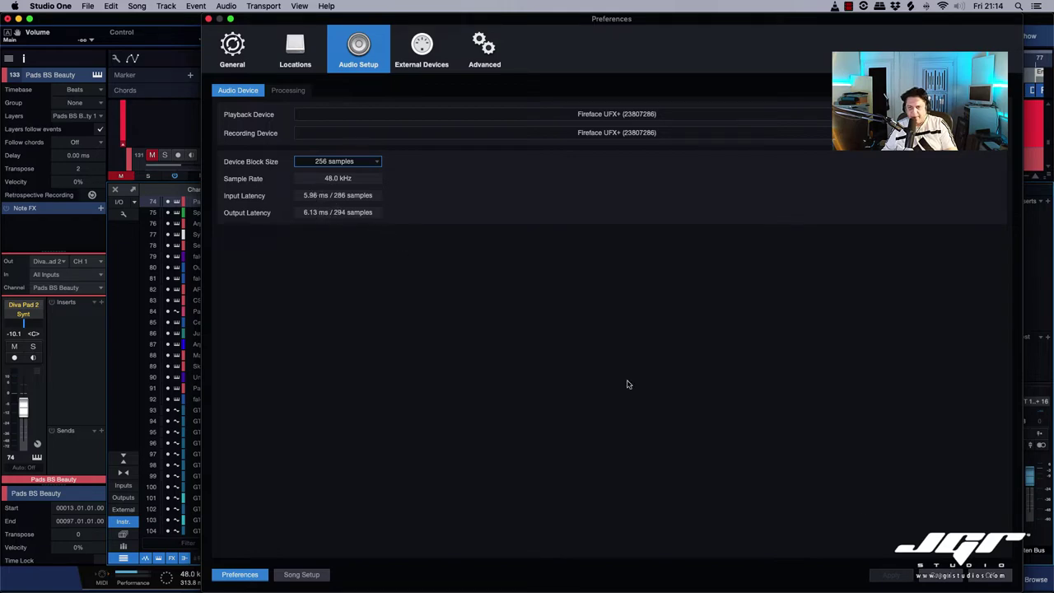
click(985, 577)
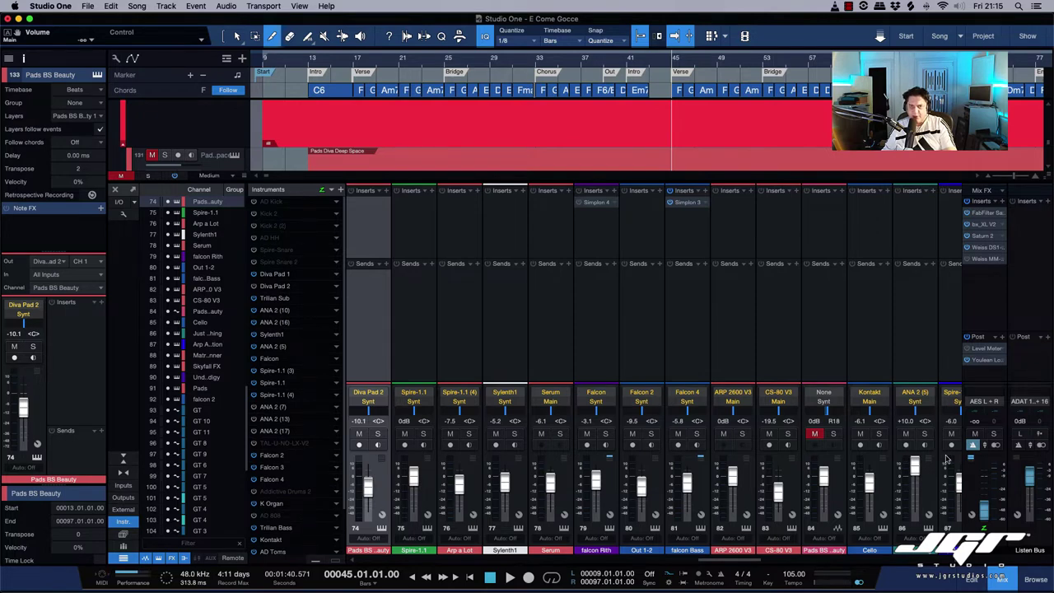
Close the mixer console, switch to the Arrow tool and select the Pads BS Beauty part on the Spire track.
click(1003, 577)
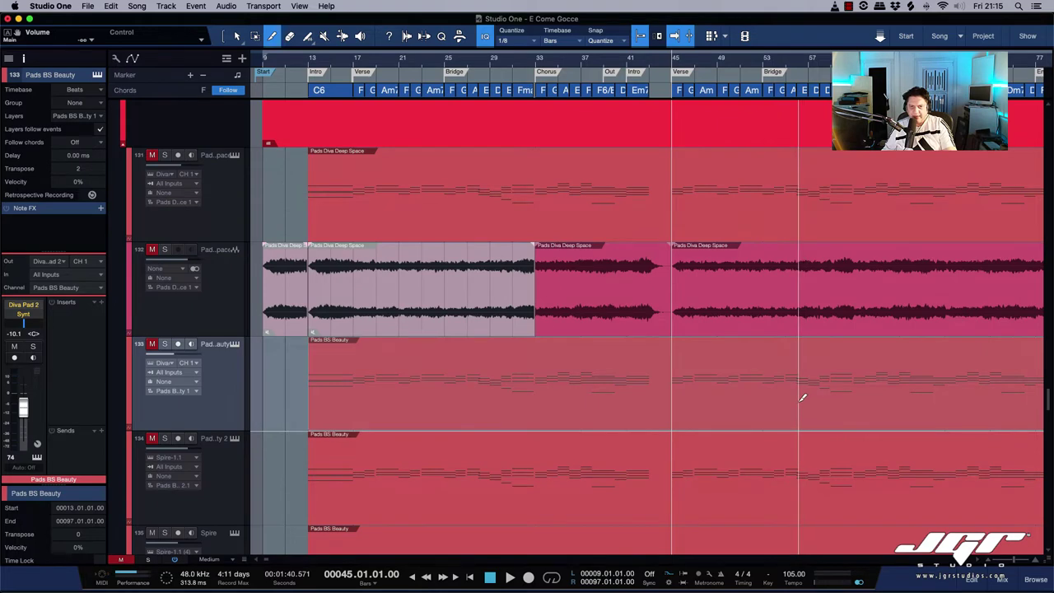
scroll(803, 398, down, 4)
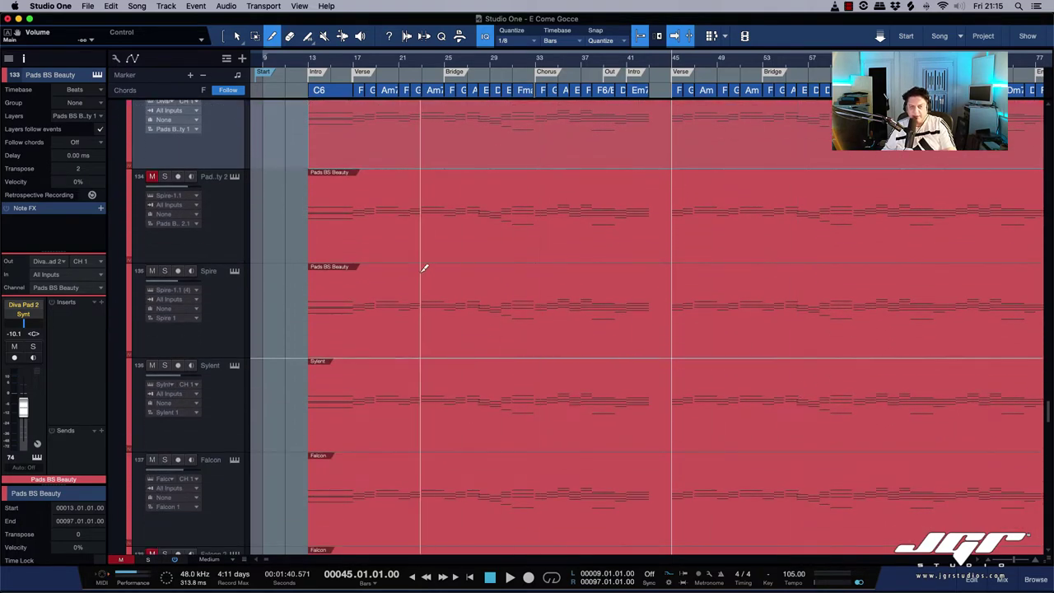
right_click(288, 238)
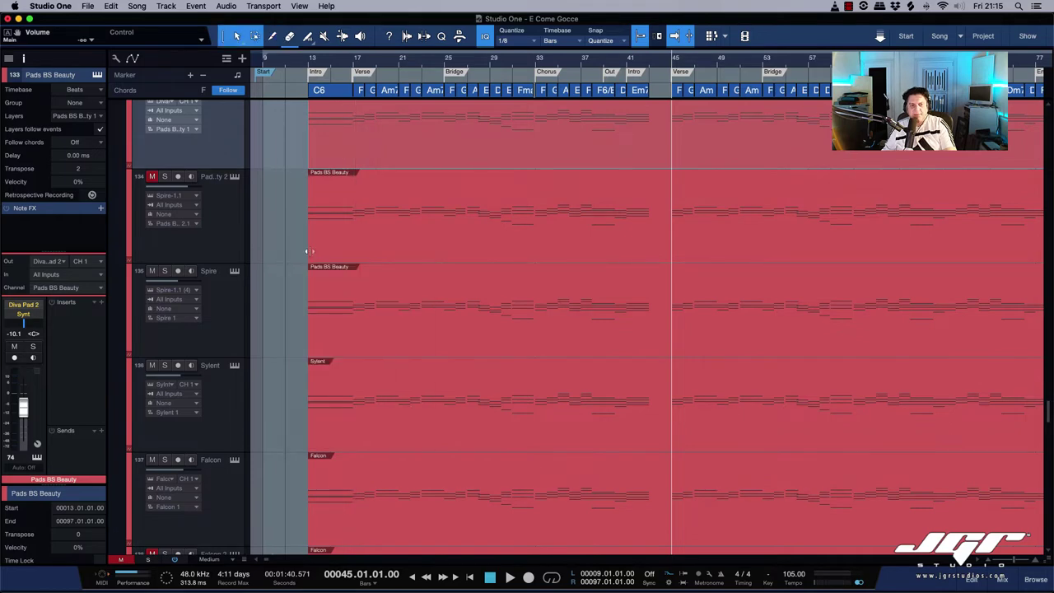
click(296, 243)
click(410, 251)
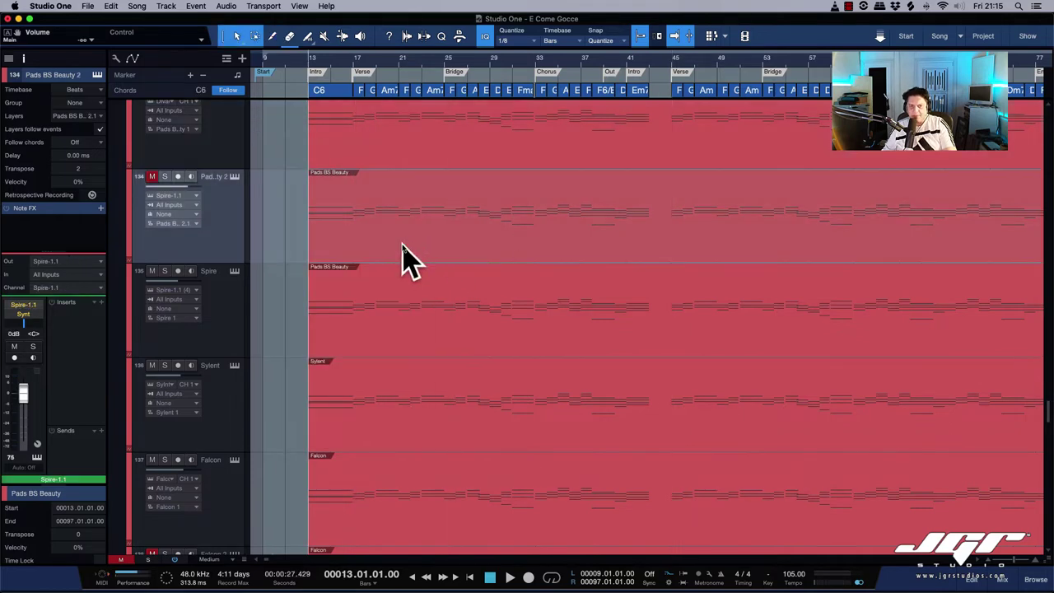
click(449, 342)
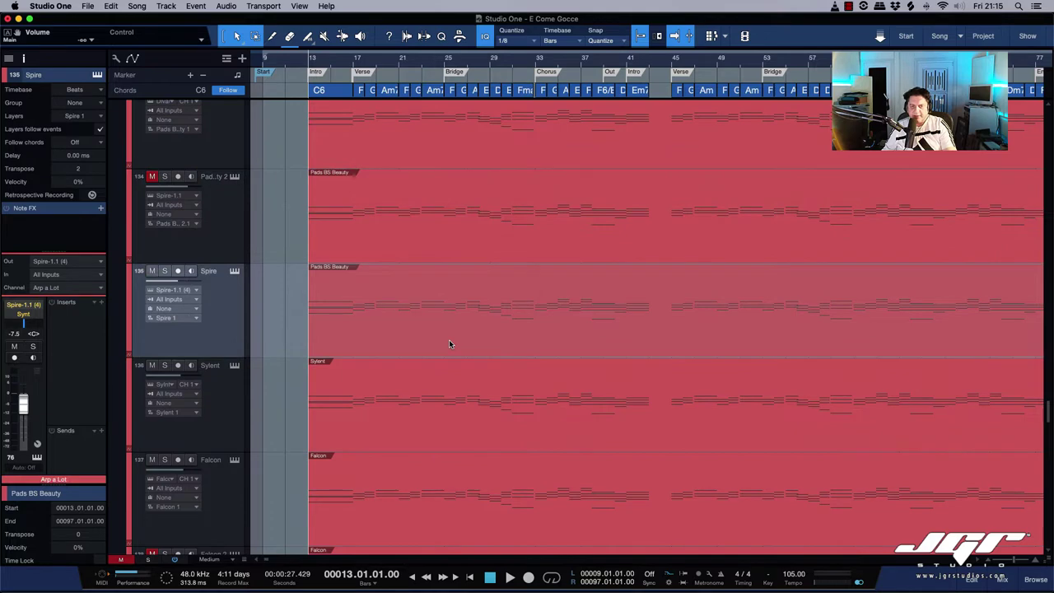
Try to transform the Spire instrument track to an audio track with Auto Tail enabled and the instrument track state preserved.
scroll(422, 327, right, 5)
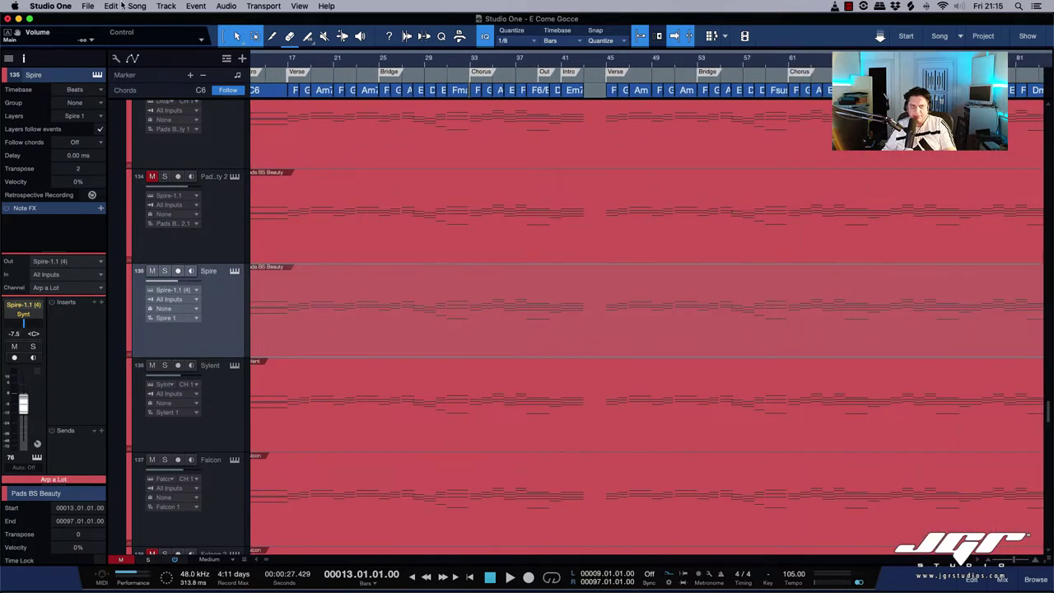
click(167, 5)
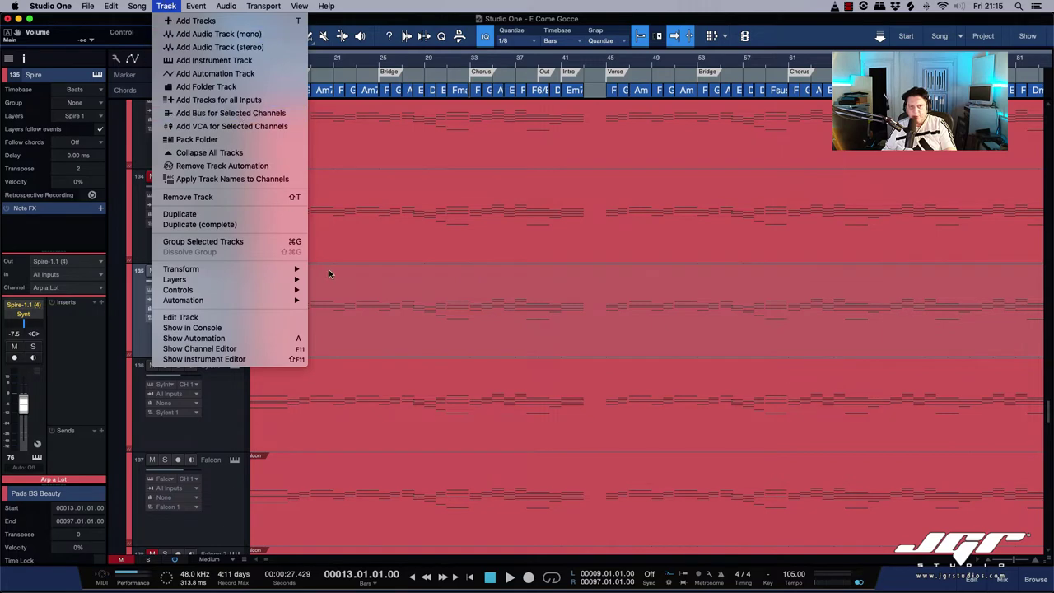
mouse_move(290, 274)
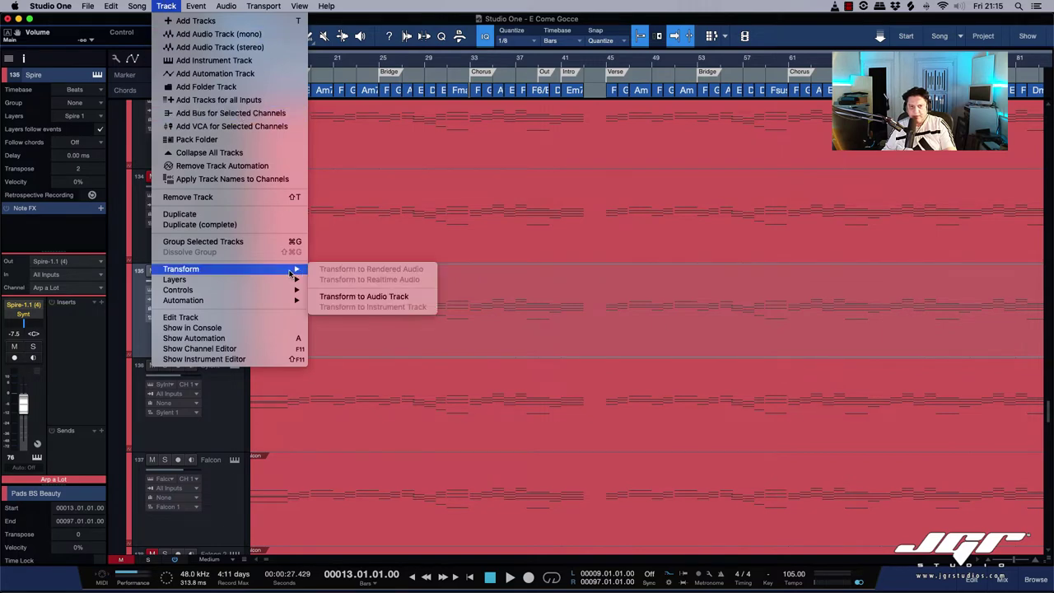
click(379, 301)
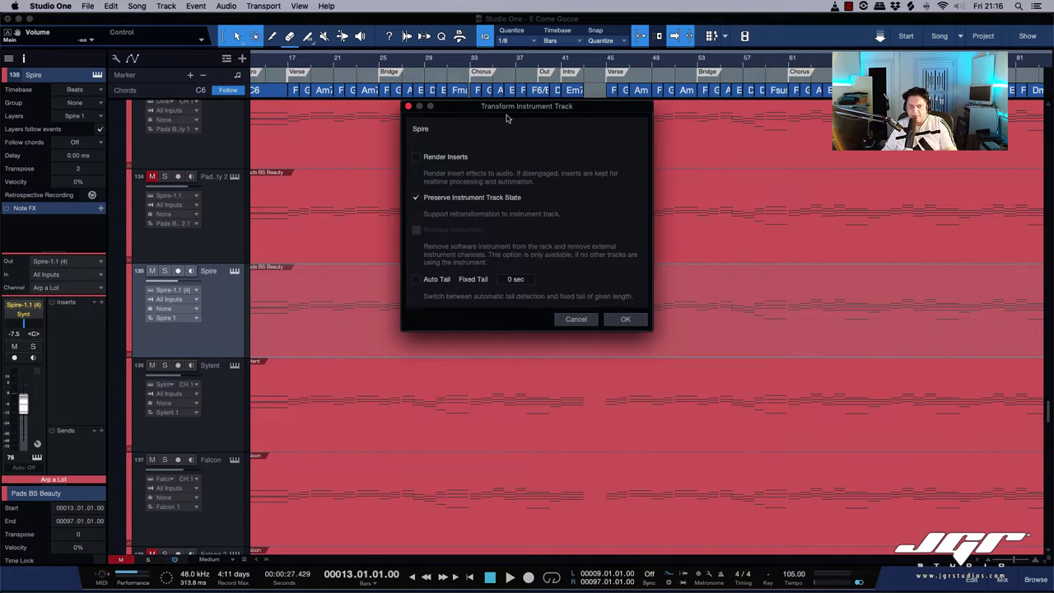
drag(505, 110, 505, 134)
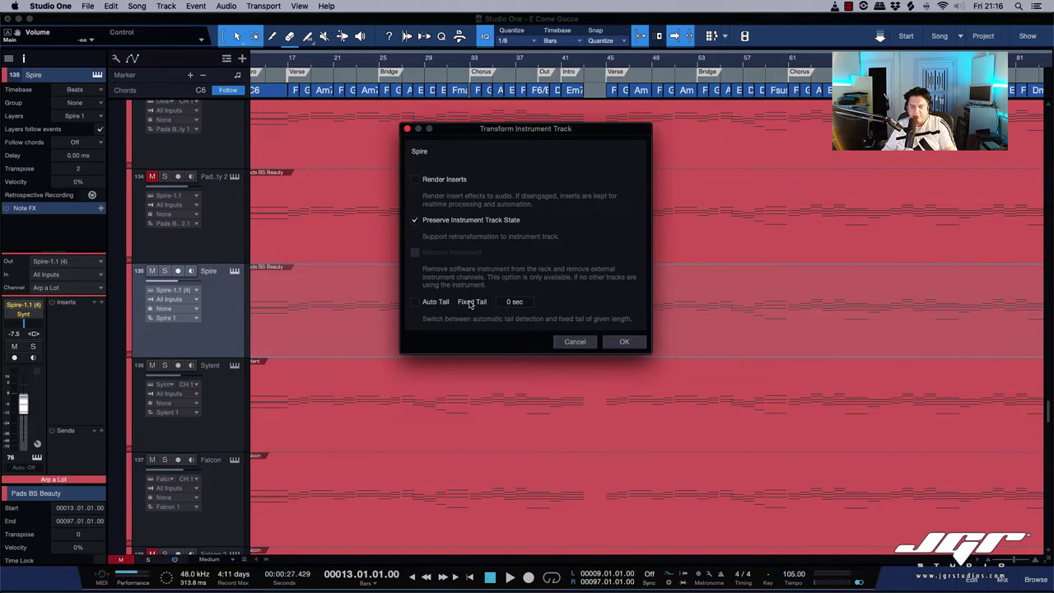
scroll(717, 308, right, 1)
scroll(716, 308, down, 1)
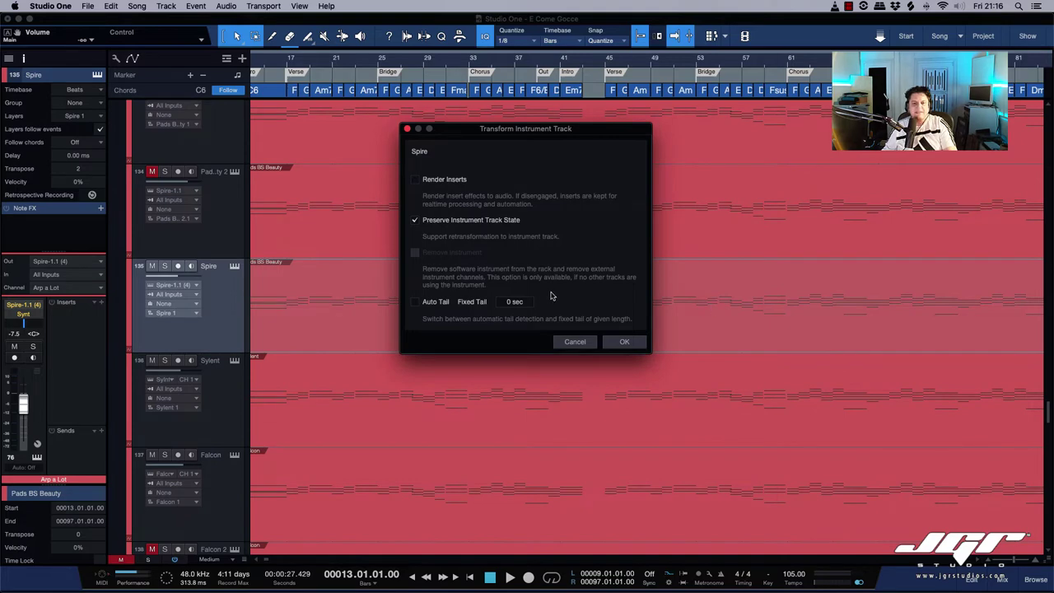
click(432, 305)
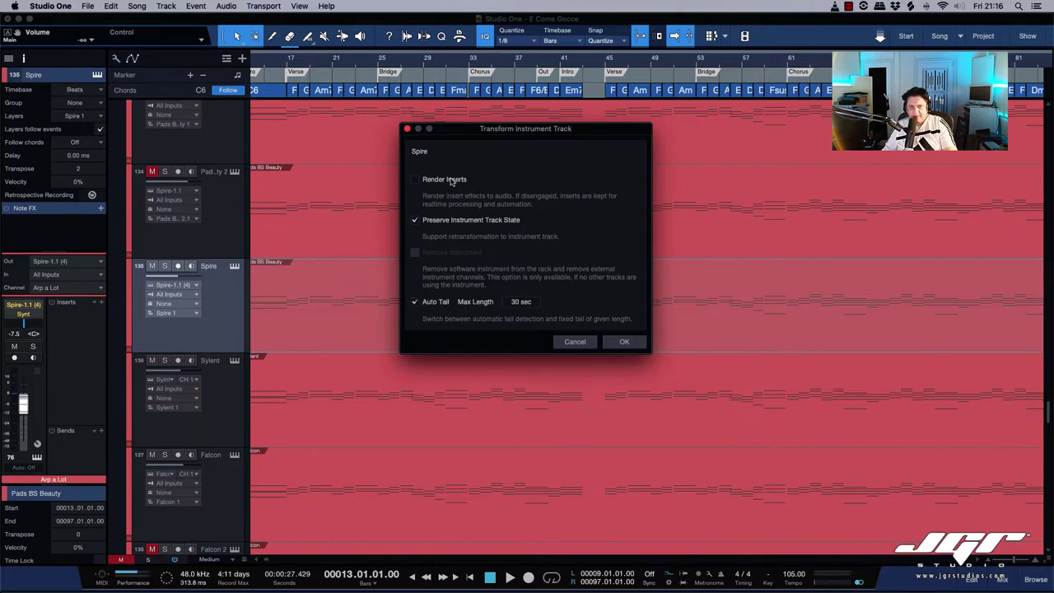
click(624, 342)
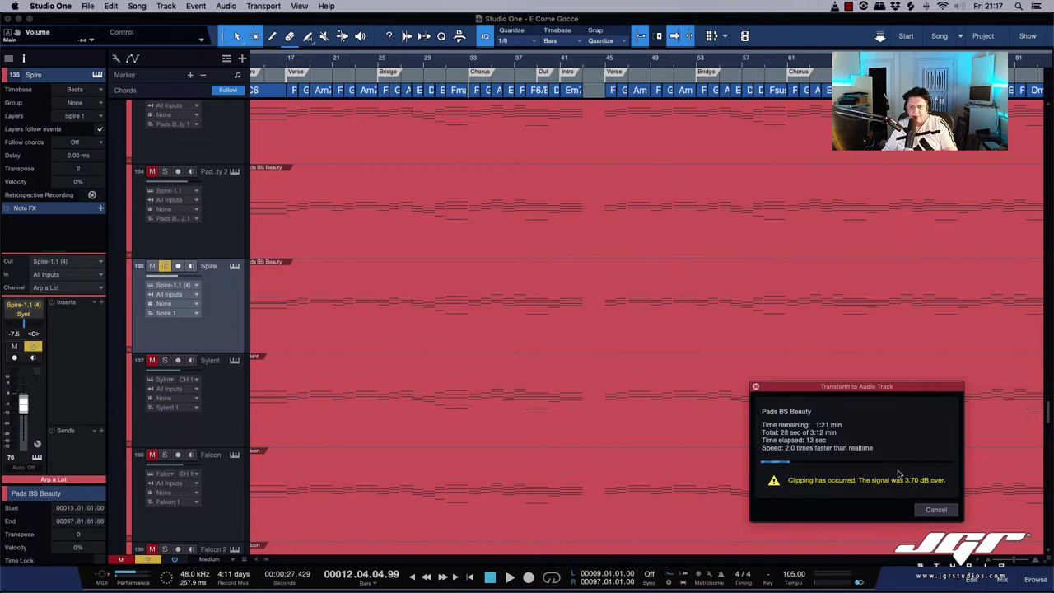
click(940, 511)
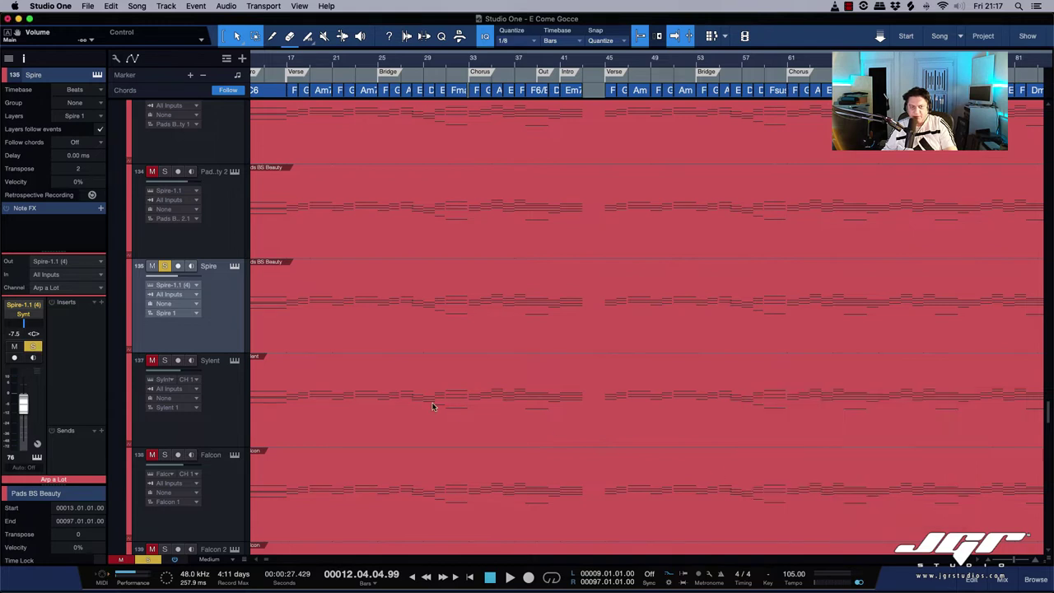
Set the Spire track's channel volume to -15 dB and try transforming the track to audio again.
click(13, 333)
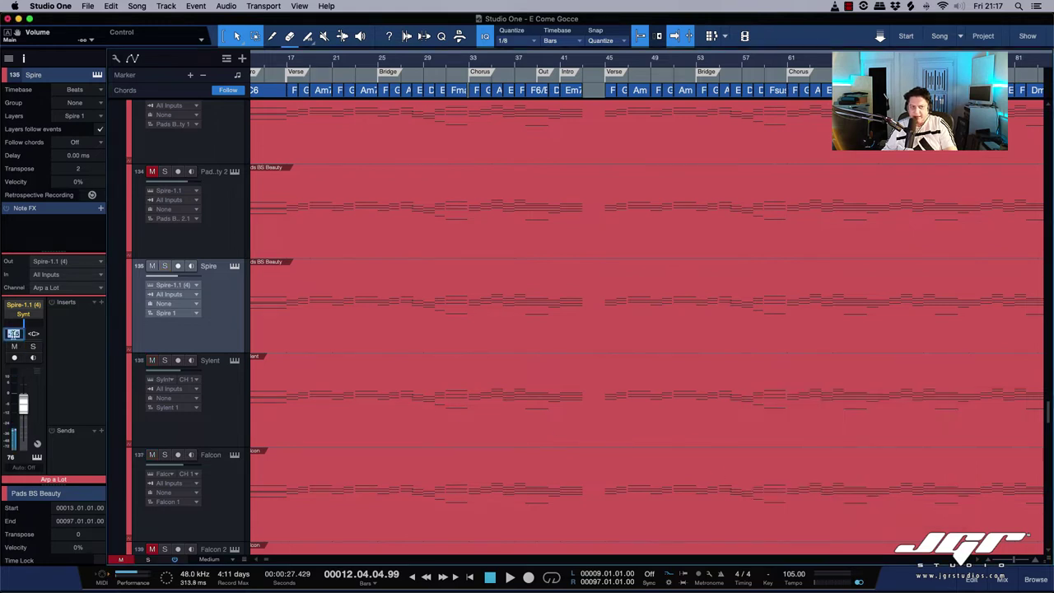
click(236, 326)
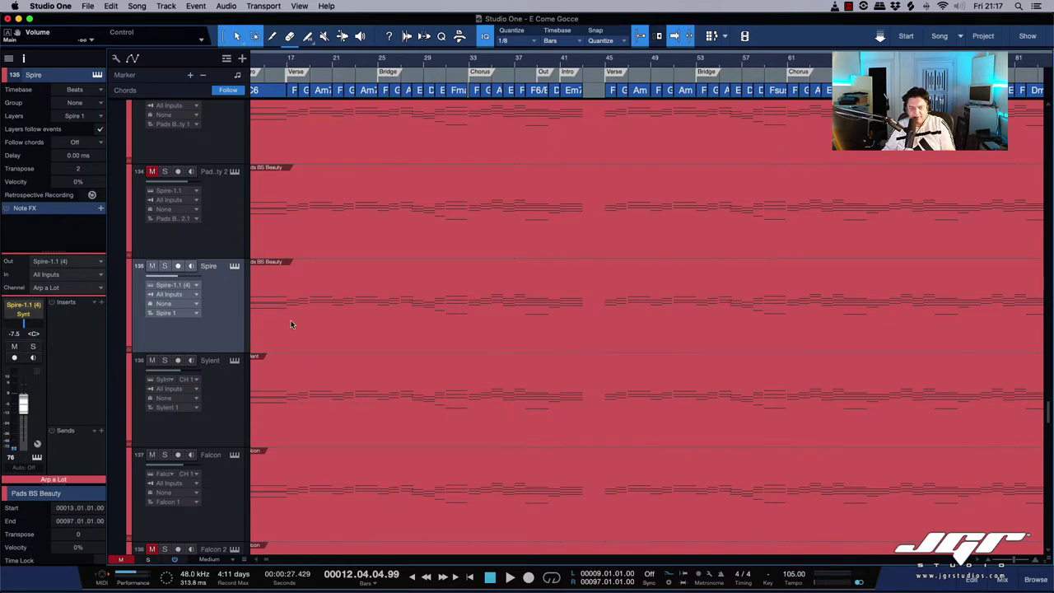
scroll(292, 319, down, 6)
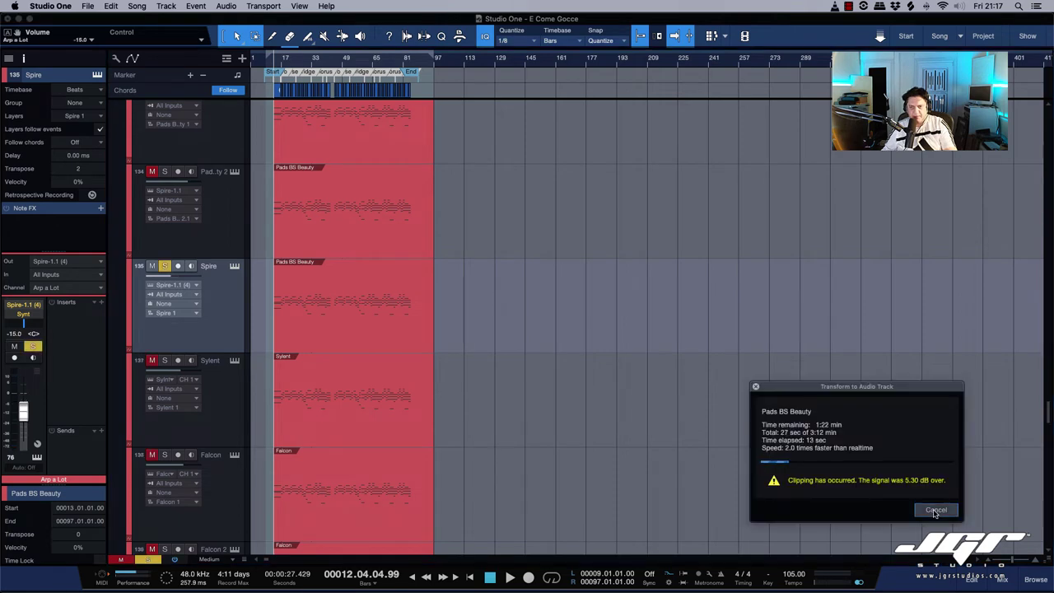
click(936, 511)
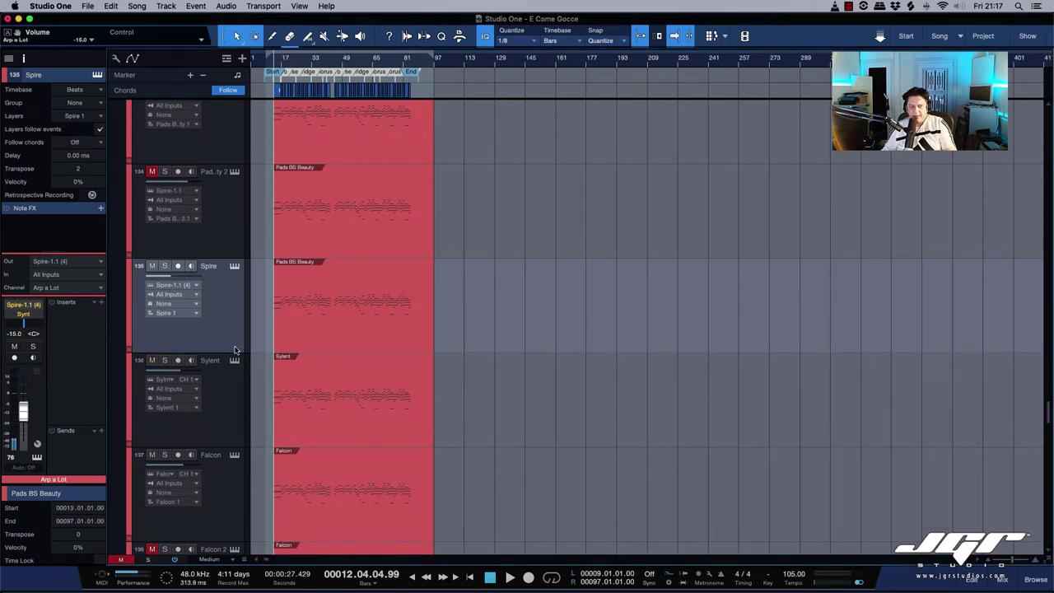
Set the Spire track's channel volume to -9 dB and start transforming the track to audio.
double_click(14, 334)
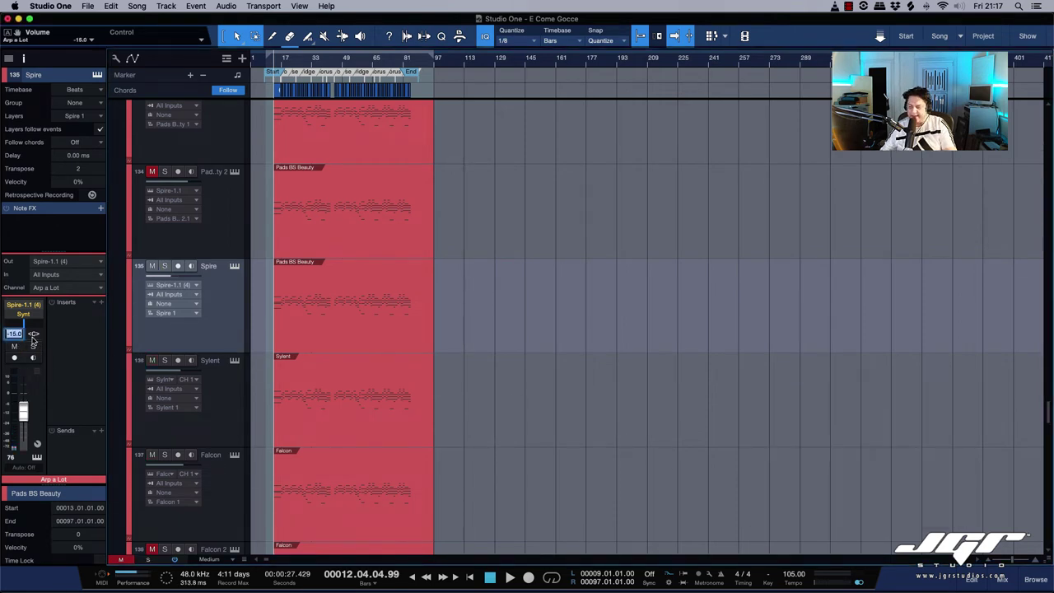
key(BackSpace)
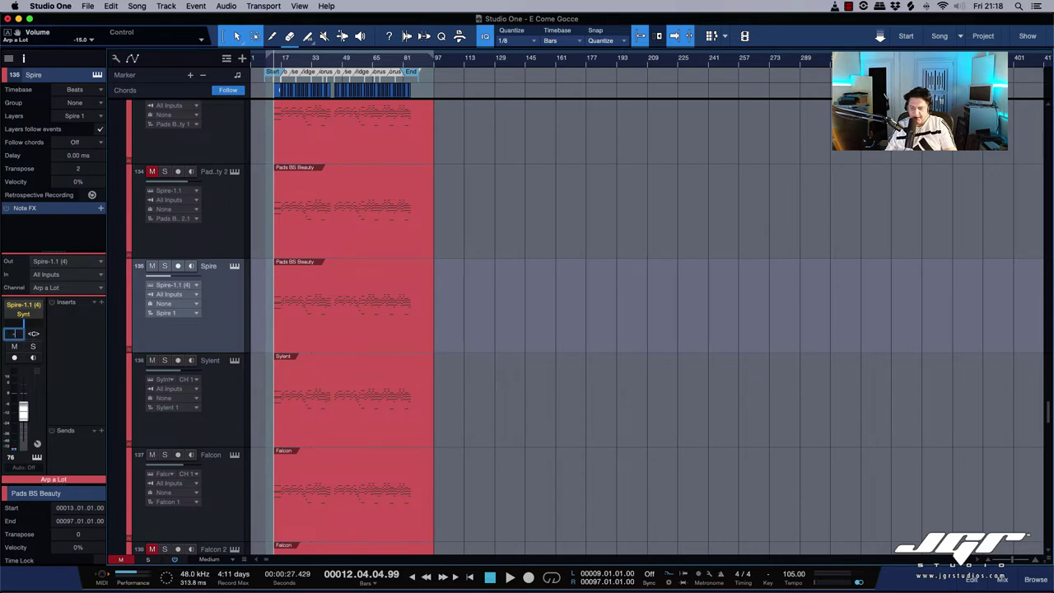
text(-9)
key(Return)
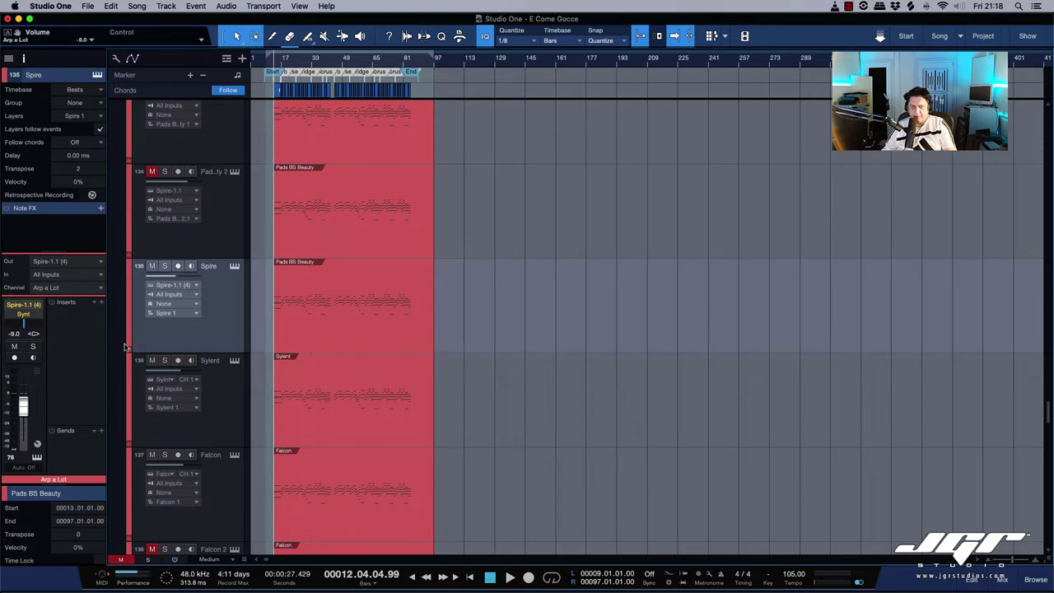
right_click(359, 329)
click(620, 350)
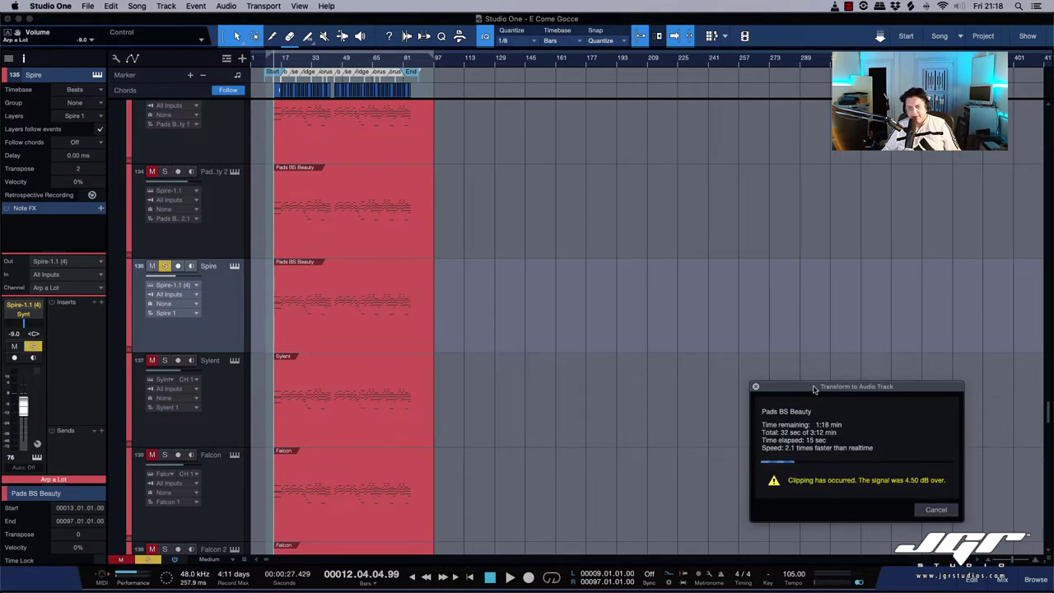
Let the transform finish, then examine the rendered Pads BS Beauty audio event and the Arp a Lot channel in the mixer console.
drag(814, 389, 630, 365)
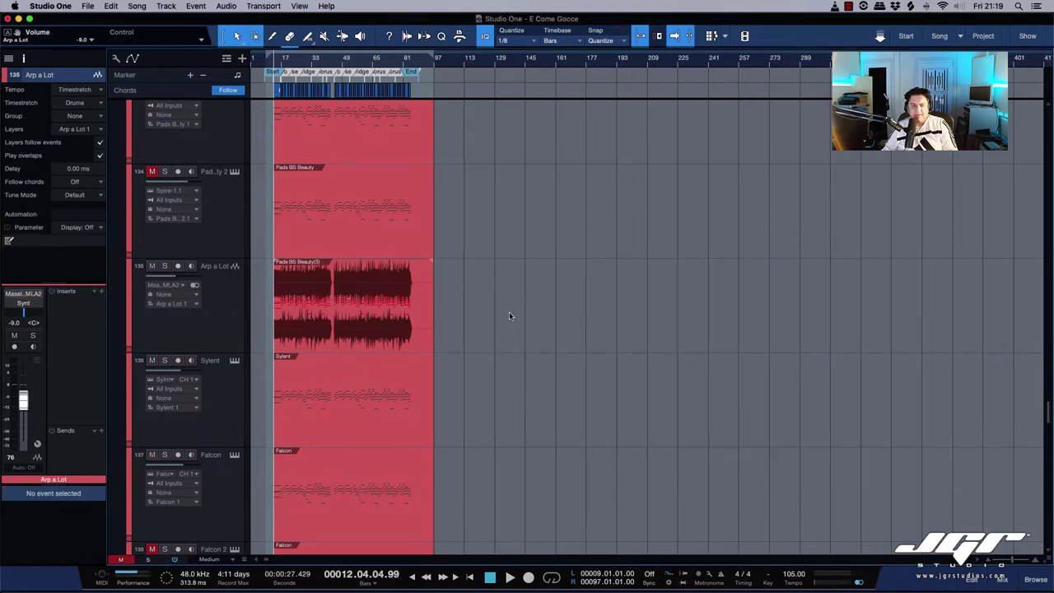
click(404, 331)
scroll(353, 318, up, 5)
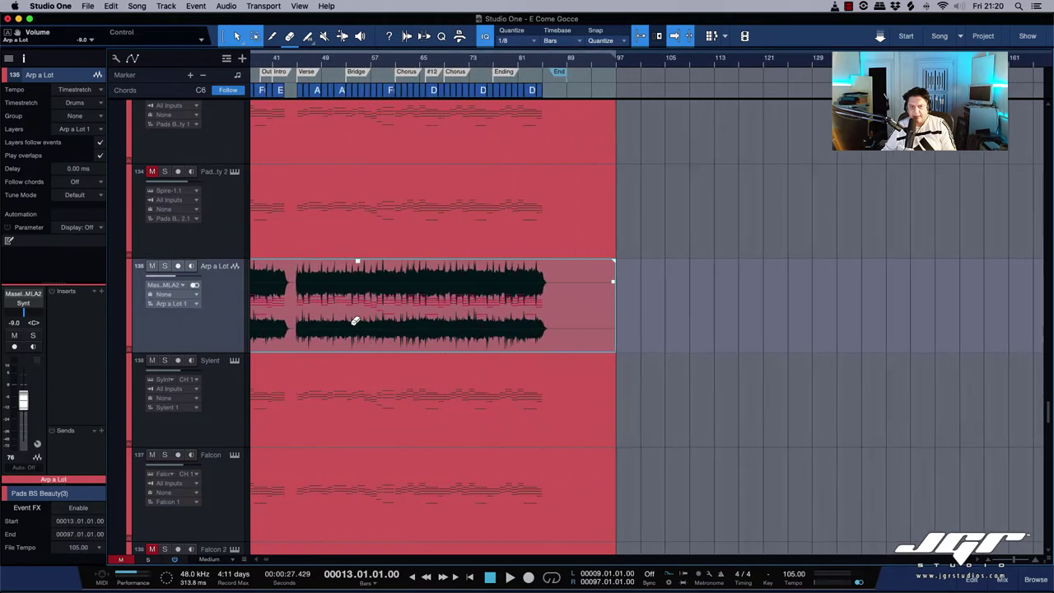
scroll(435, 321, left, 10)
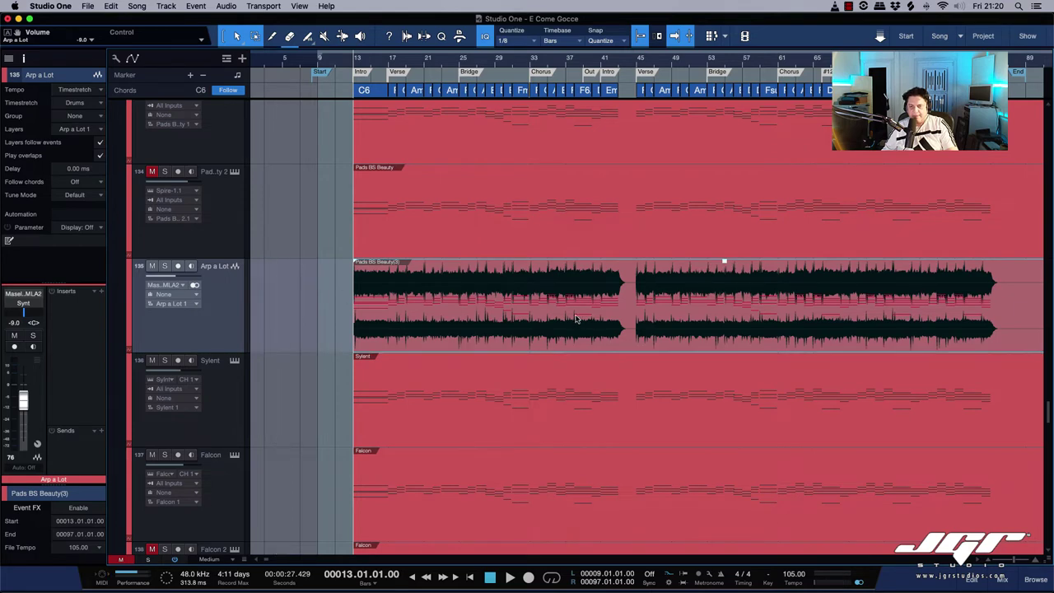
click(1003, 581)
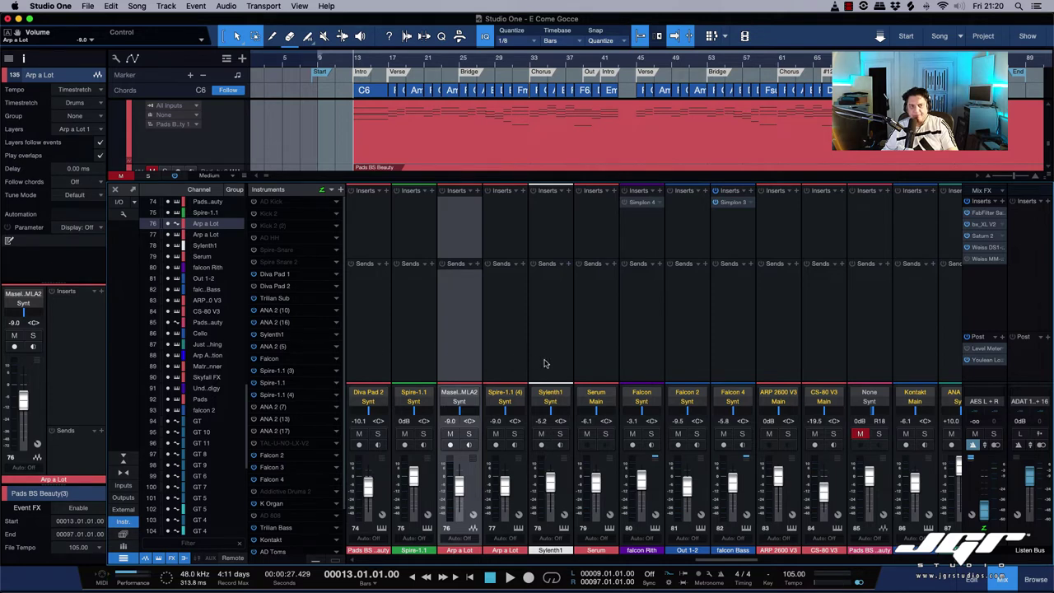
click(1001, 579)
scroll(495, 323, right, 2)
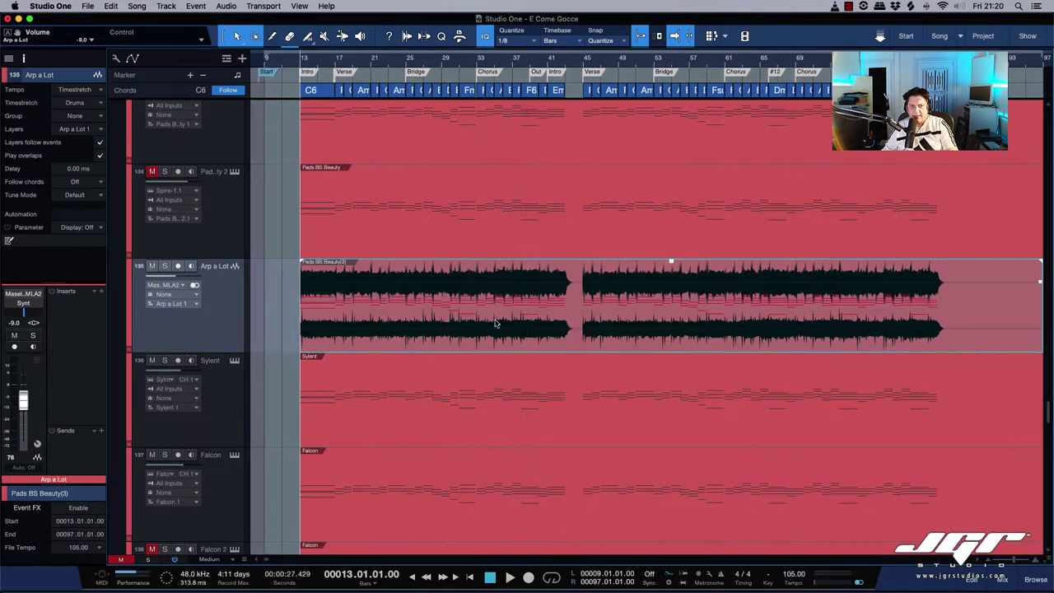
Transform the rendered Arp a Lot audio track back to an instrument track.
click(166, 6)
mouse_move(242, 269)
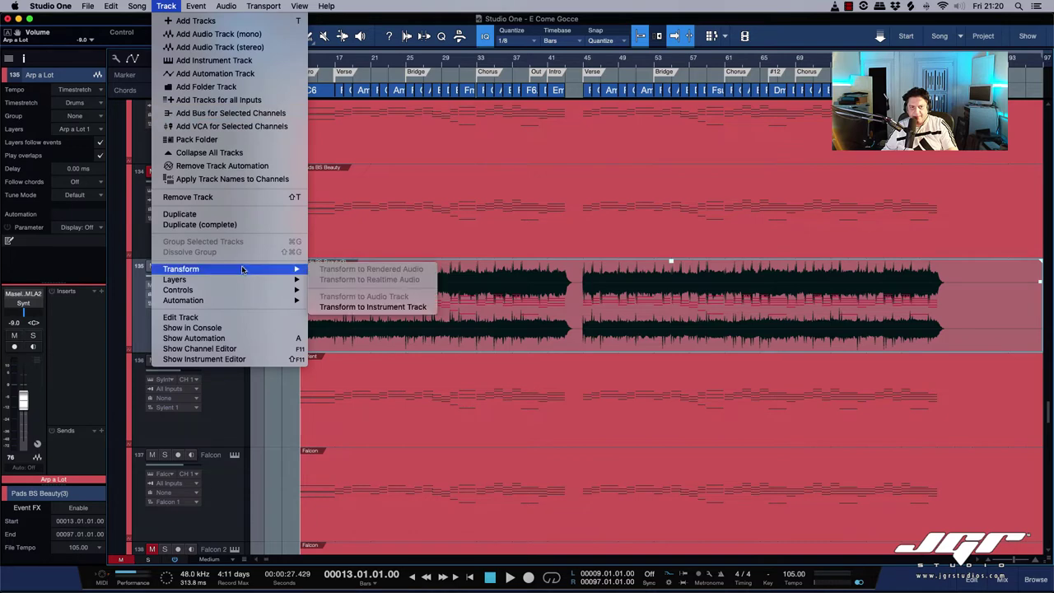
click(392, 307)
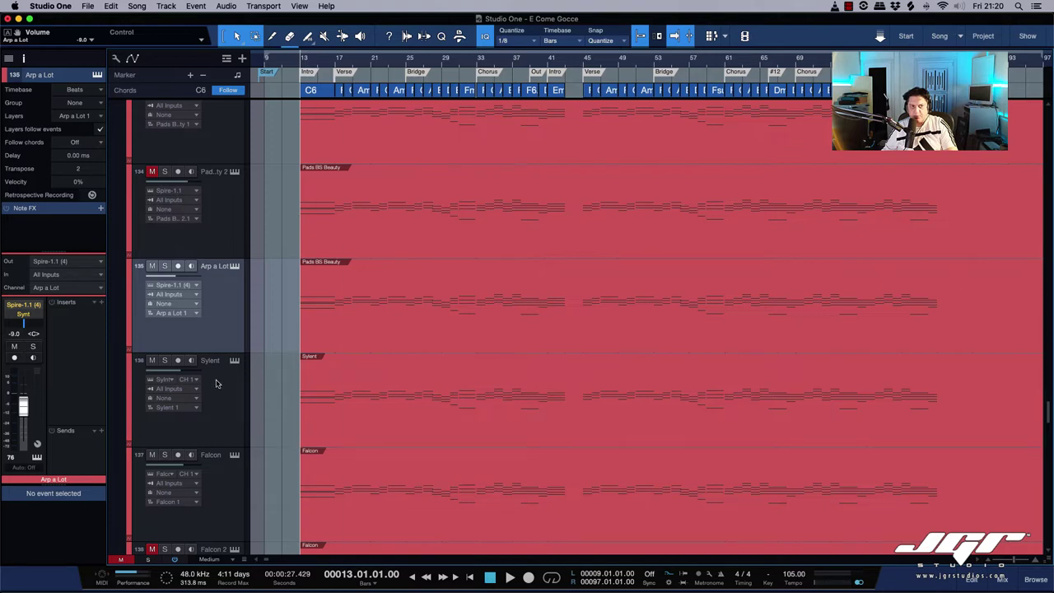
click(72, 5)
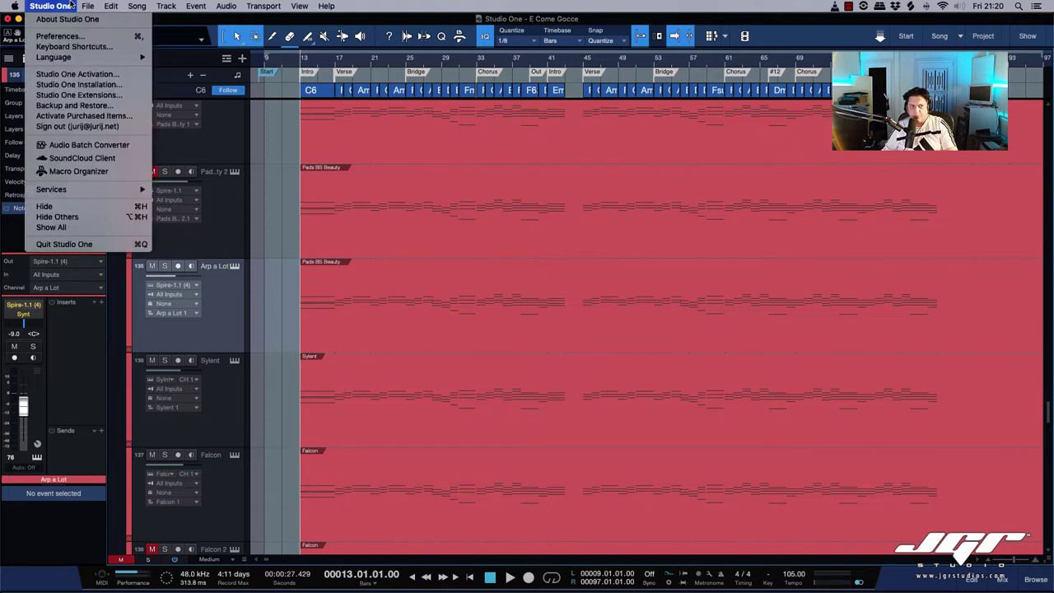
click(80, 36)
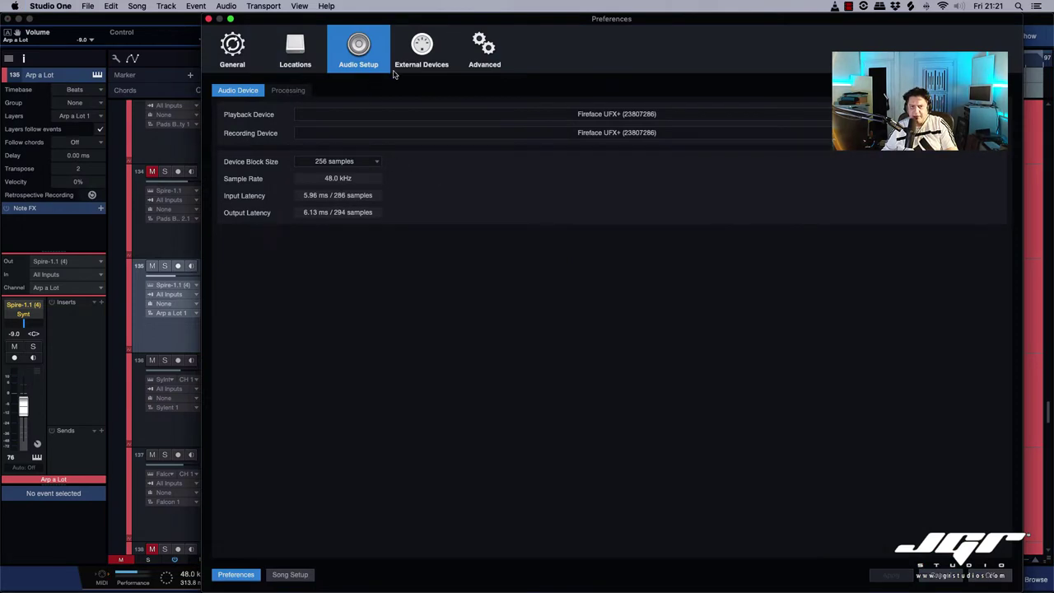
click(474, 67)
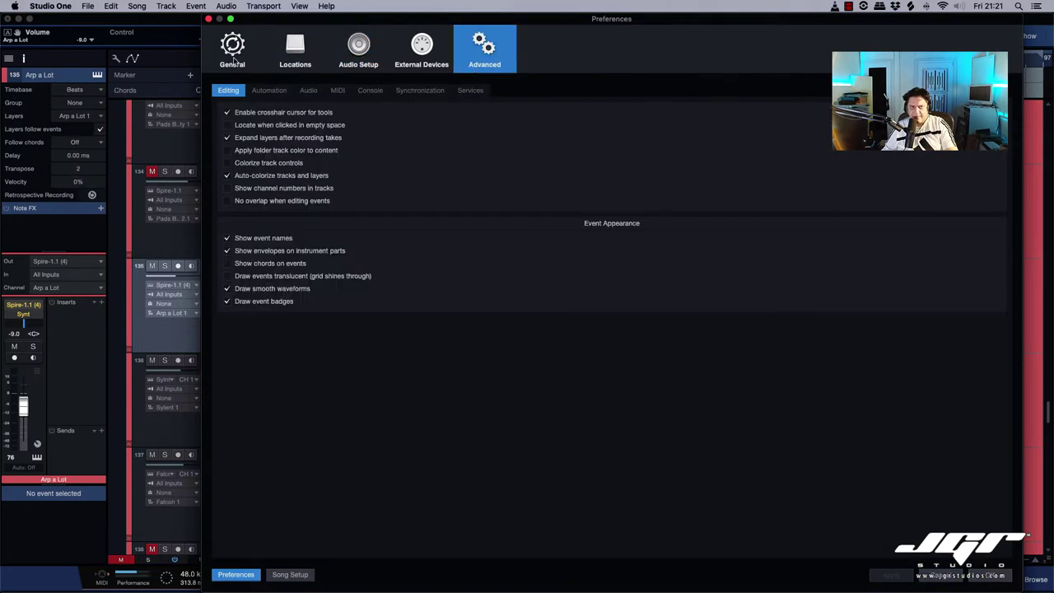
click(234, 59)
click(210, 18)
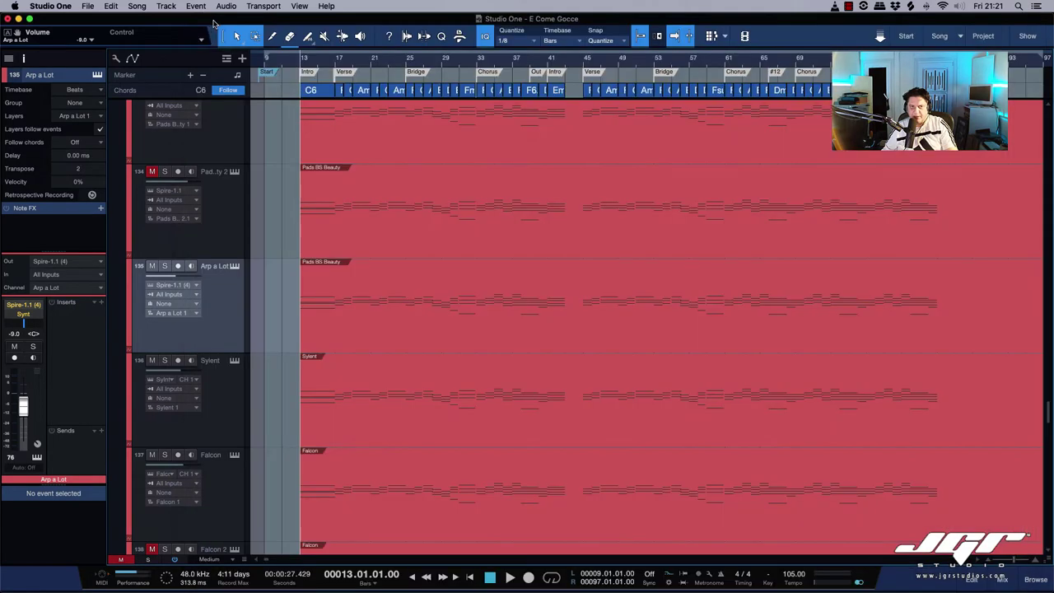
click(228, 6)
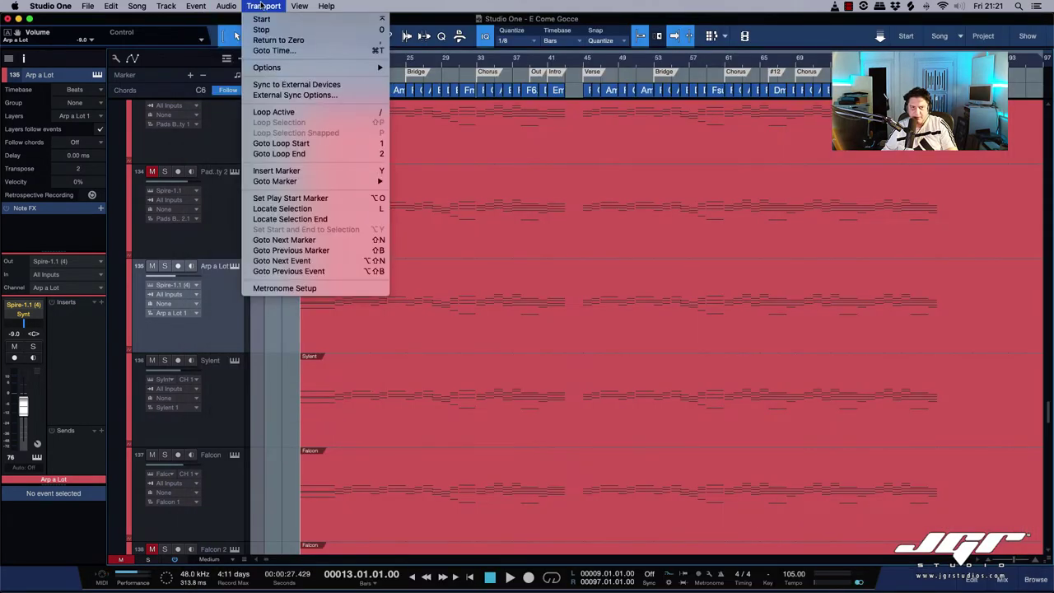
click(262, 6)
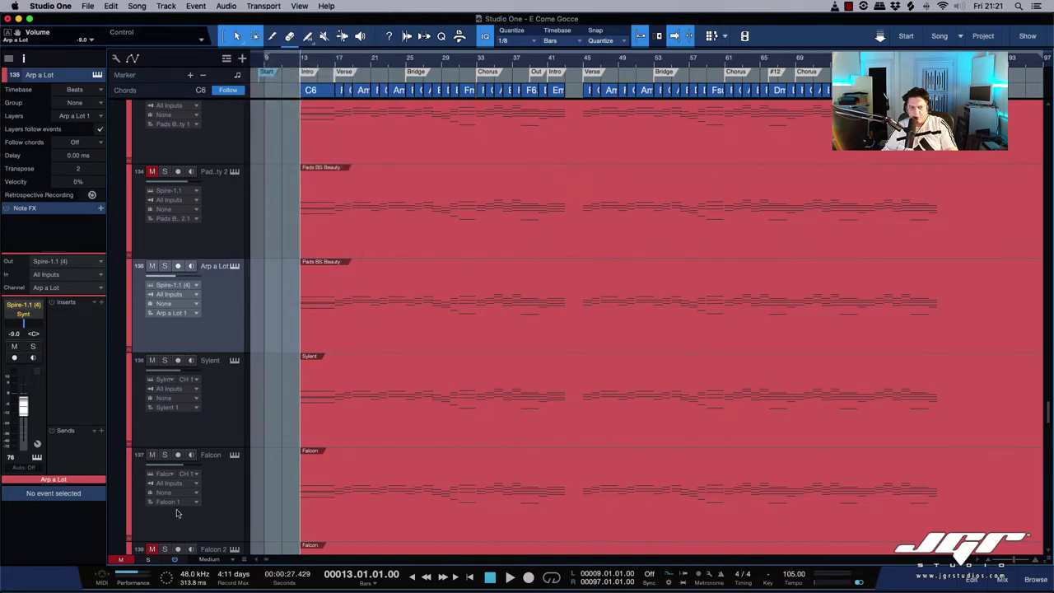
Open the Performance Monitor, enable Plug-in Nap and move the window clear of the transport controls.
click(146, 580)
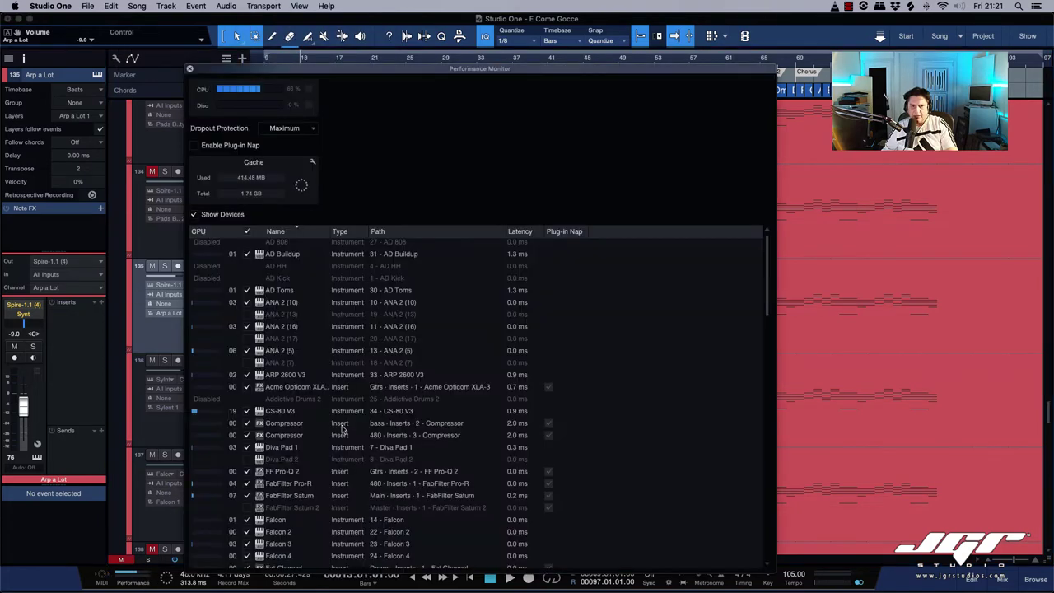
click(199, 146)
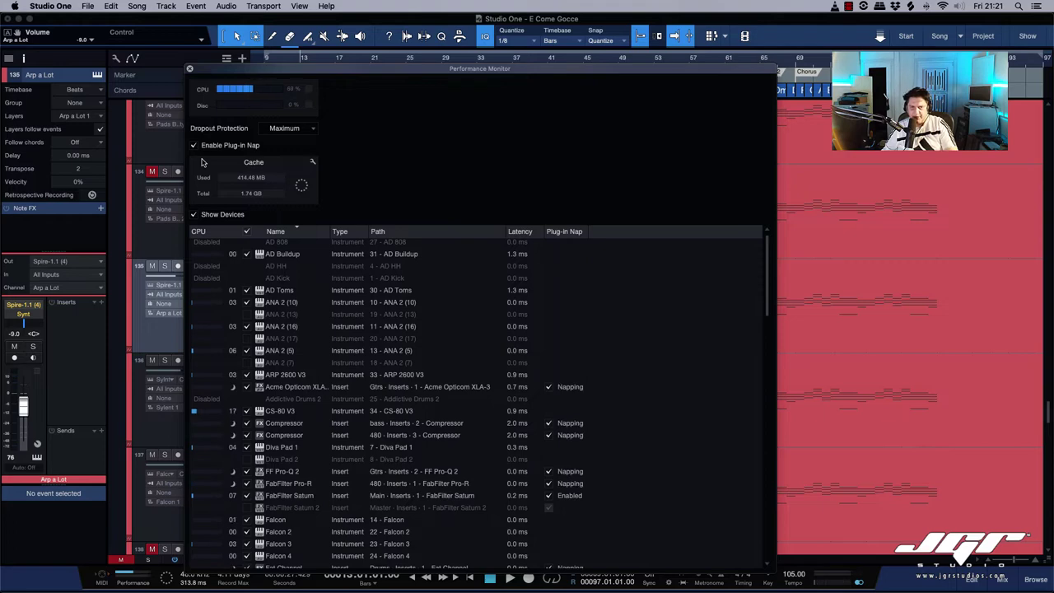
drag(340, 77, 392, 26)
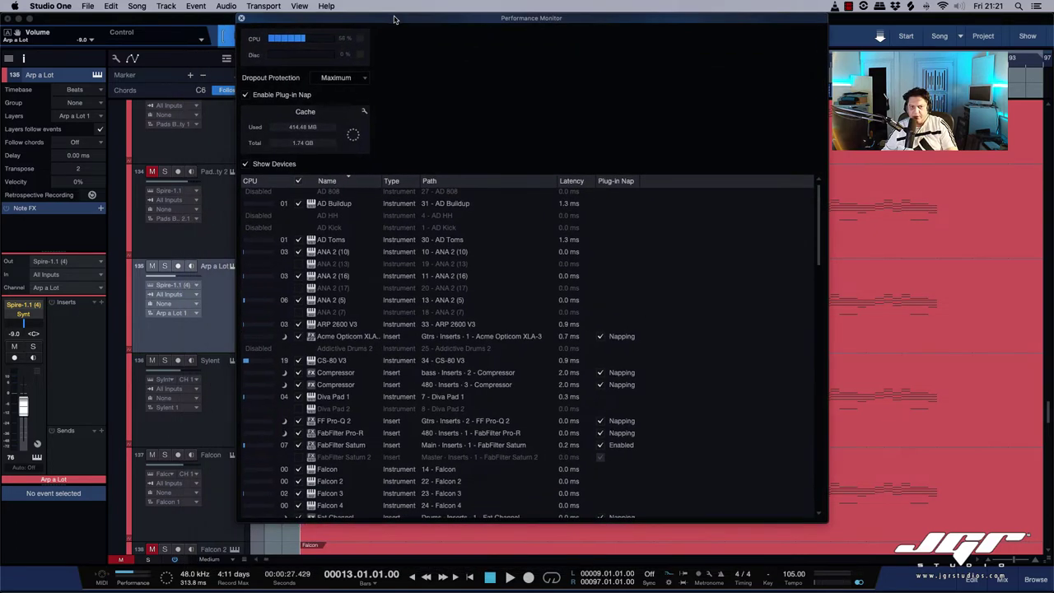
Review the Plug-in Nap status of the instruments and inserts listed in the Performance Monitor.
scroll(628, 335, down, 10)
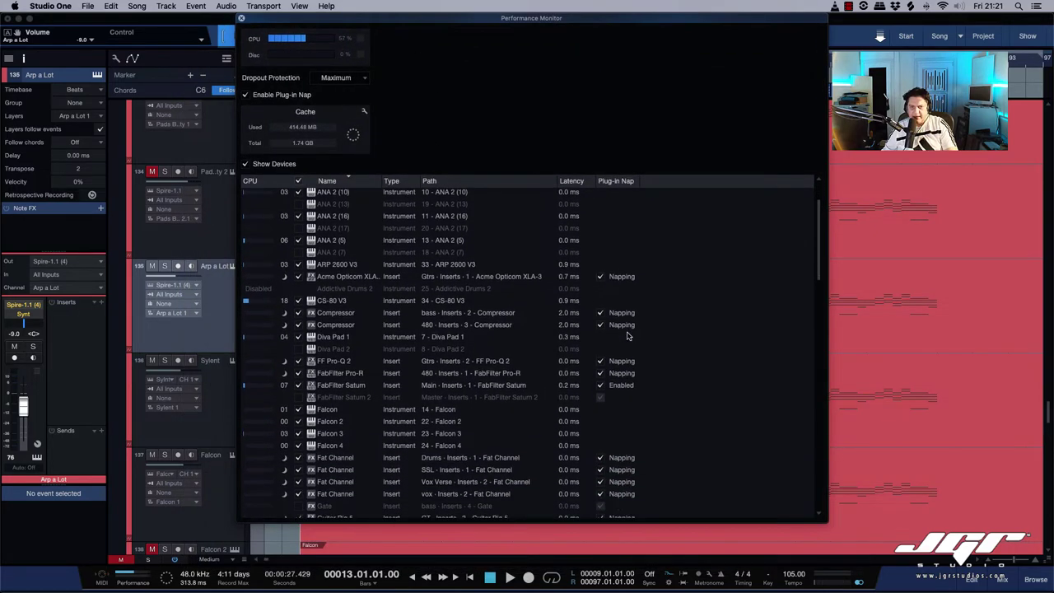
scroll(628, 336, down, 8)
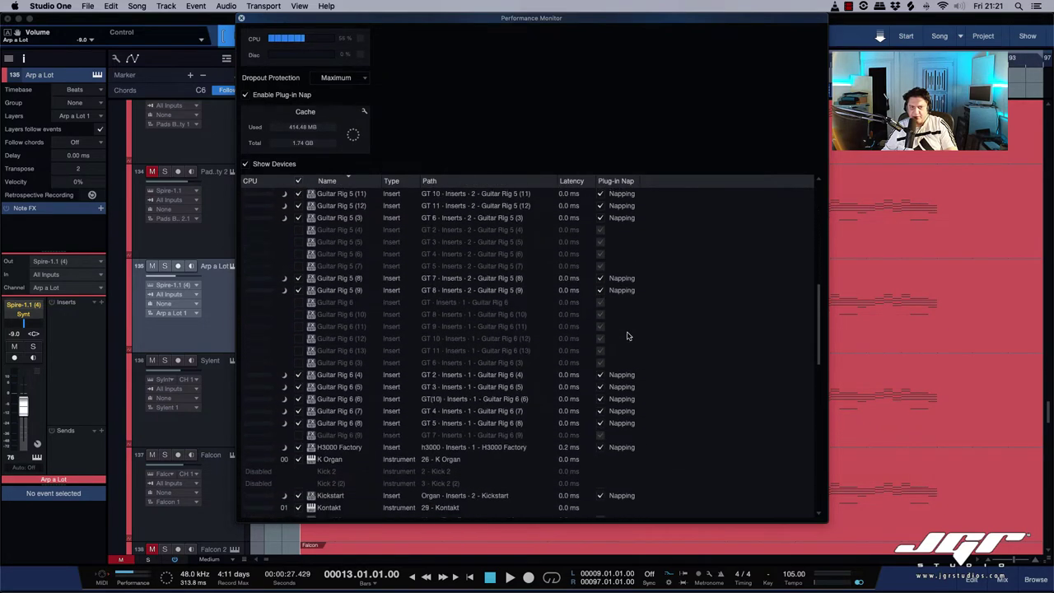
scroll(628, 335, down, 4)
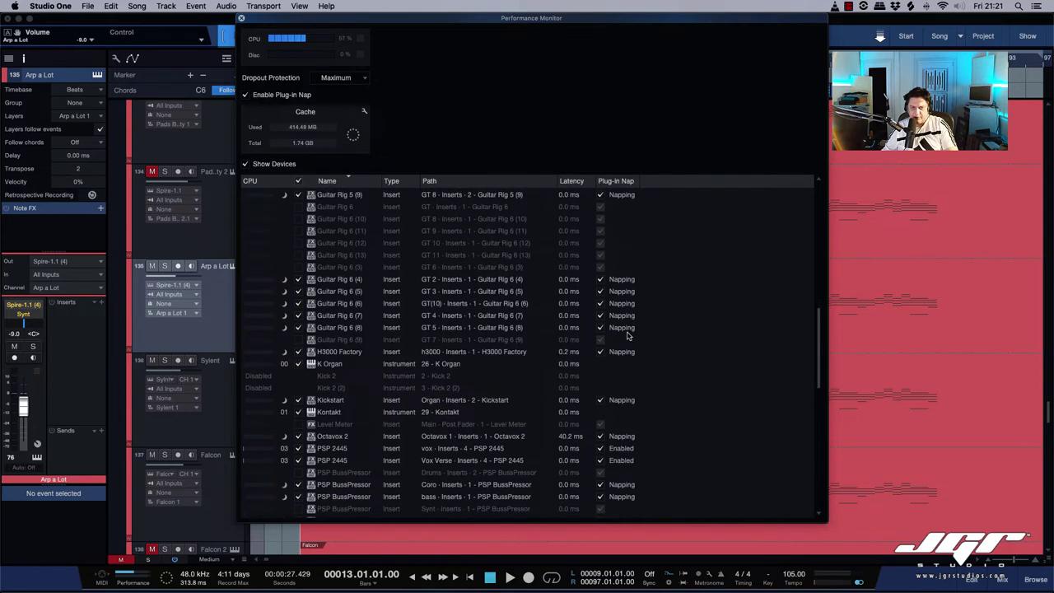
scroll(628, 336, down, 3)
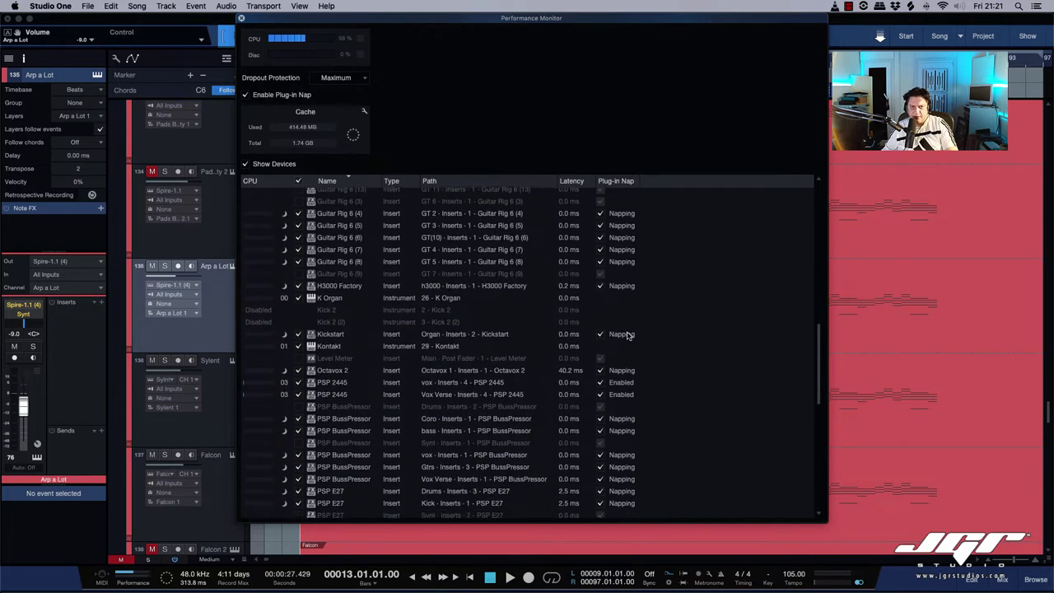
scroll(628, 335, up, 9)
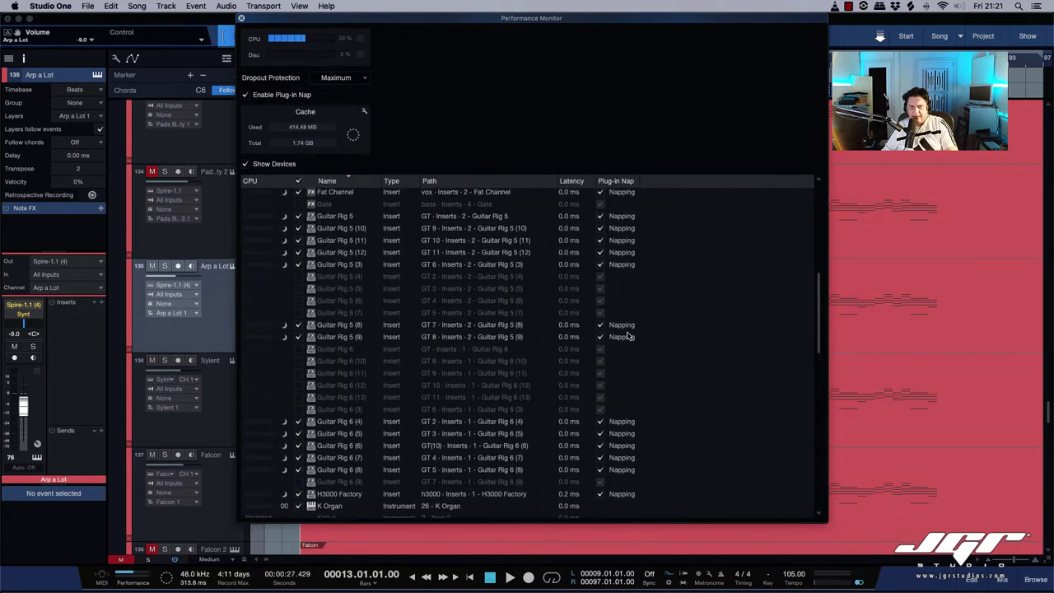
scroll(628, 336, up, 7)
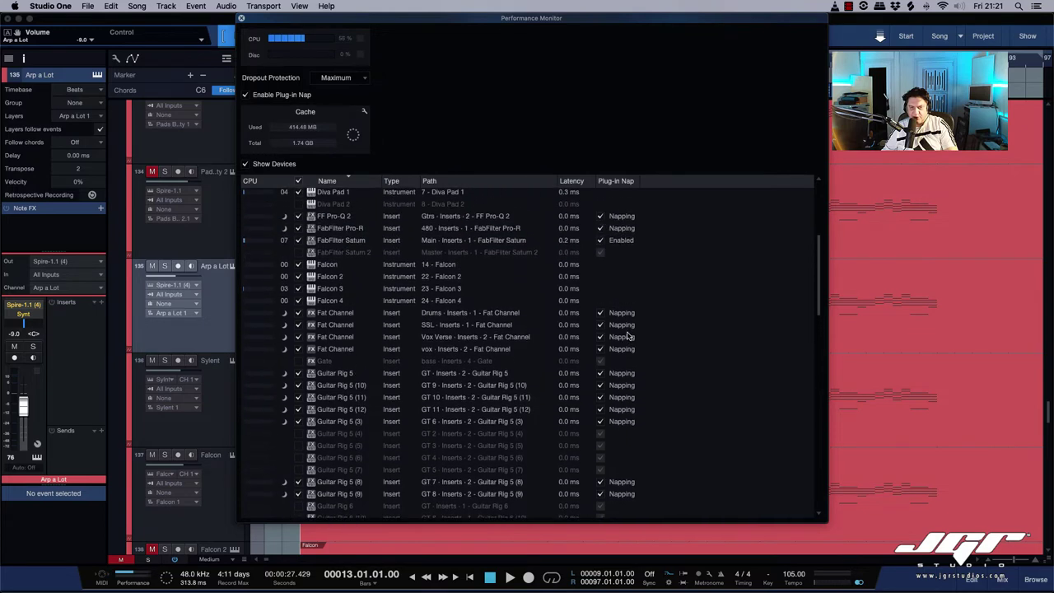
scroll(628, 336, down, 1)
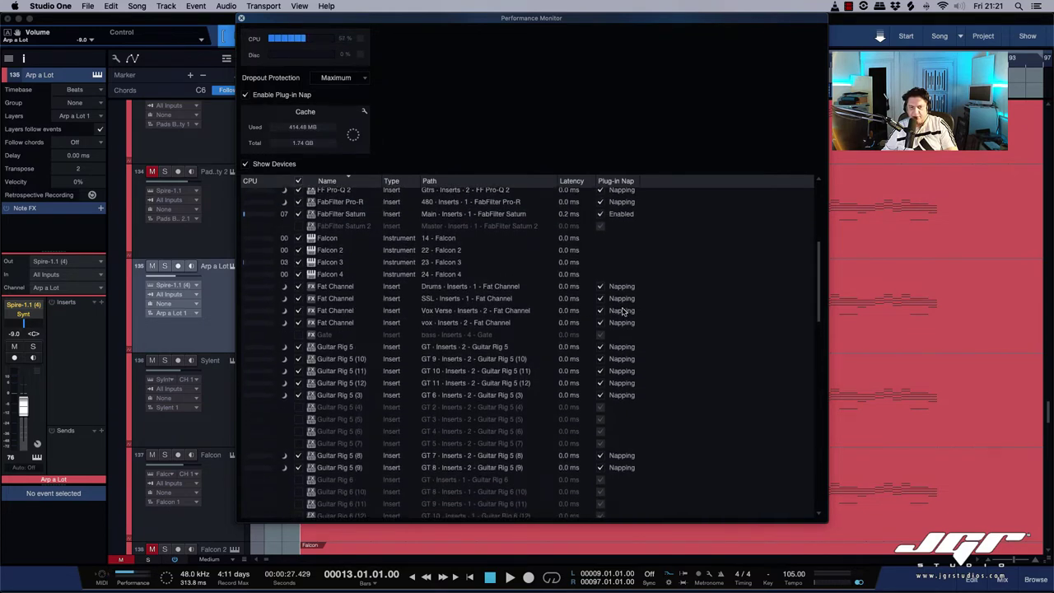
scroll(624, 310, down, 1)
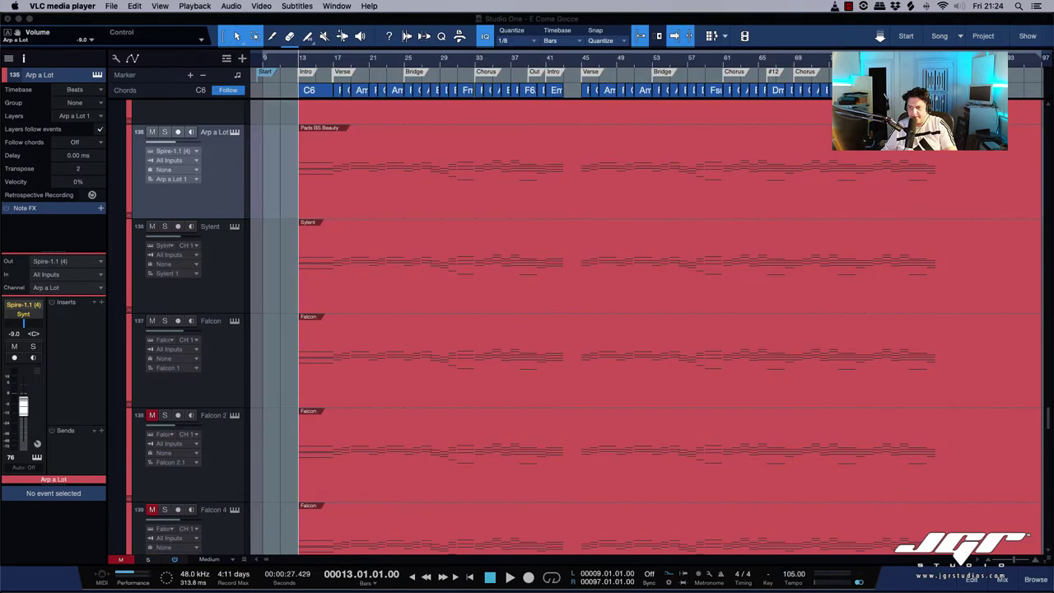
Bounce the Pads BS Beauty part on the Arp a Lot instrument track to audio with Bounce Selection.
click(267, 291)
click(333, 209)
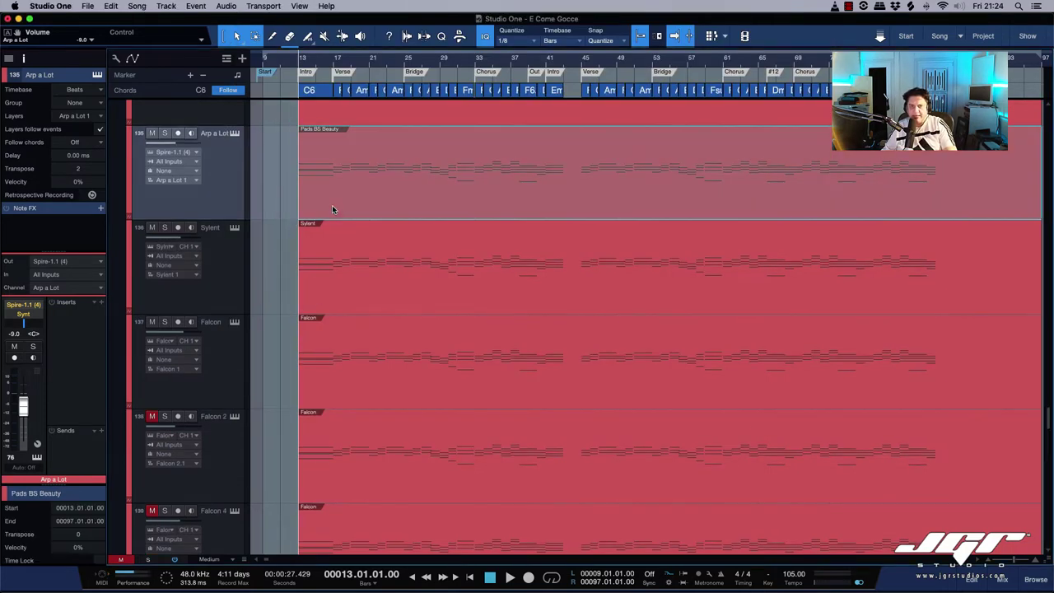
scroll(374, 220, right, 2)
scroll(383, 220, left, 4)
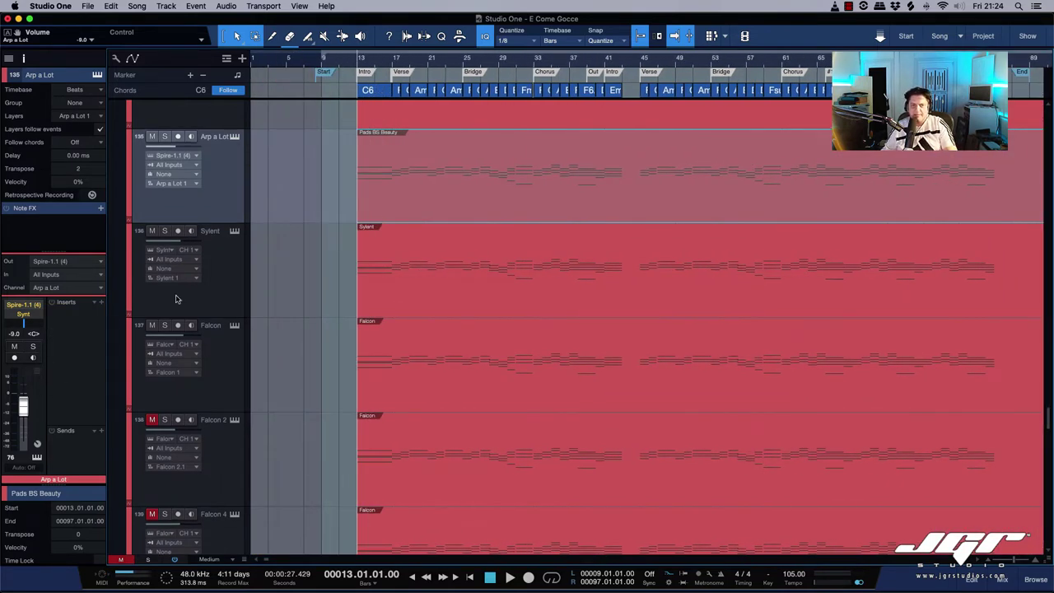
right_click(416, 200)
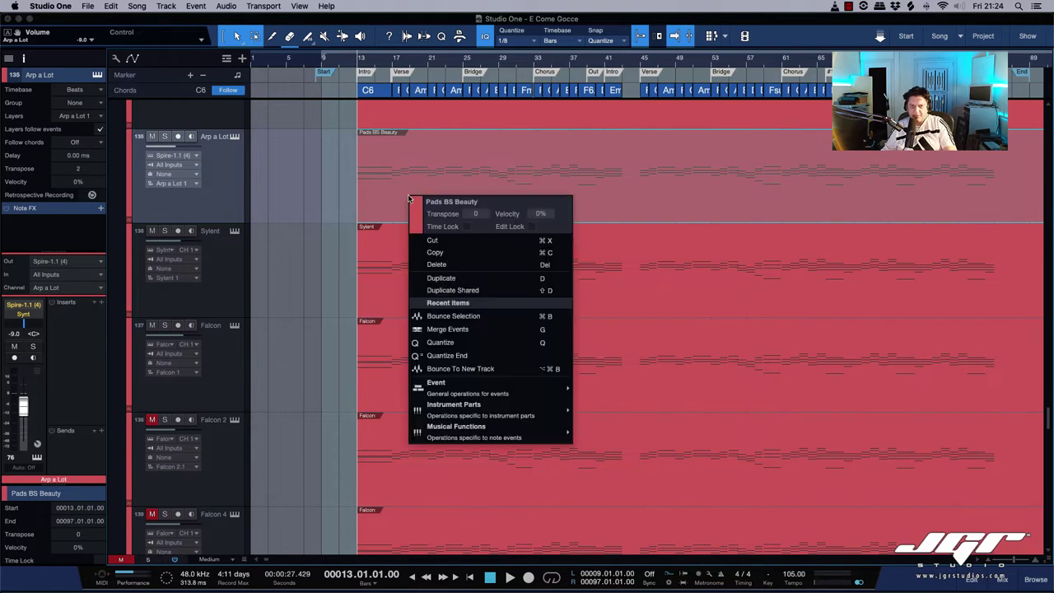
click(454, 322)
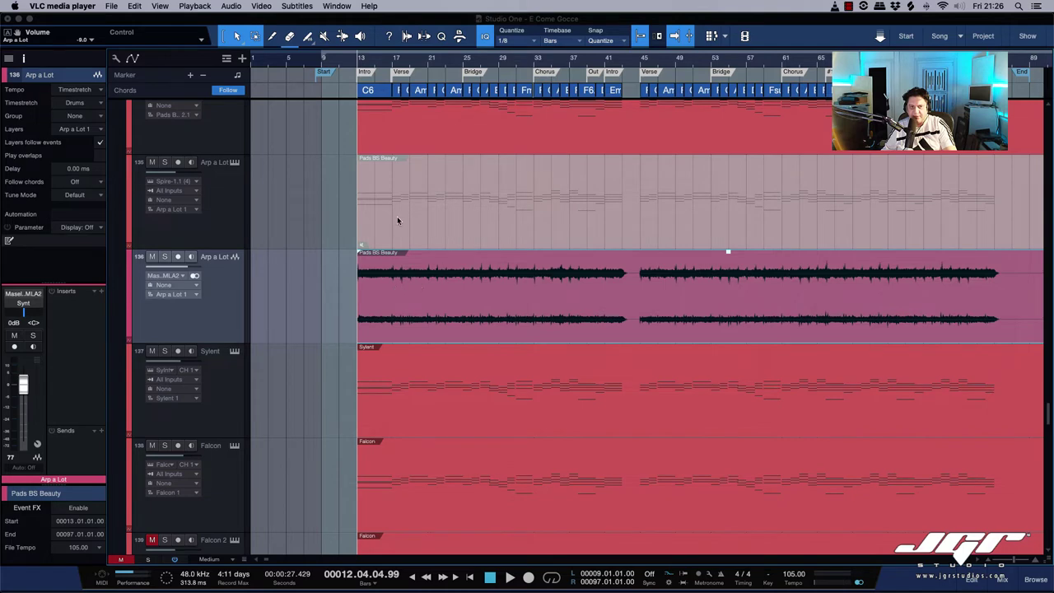
Select the original Arp a Lot instrument track and toggle its Pads BS Beauty part's mute off and on with the Mute tool.
click(235, 236)
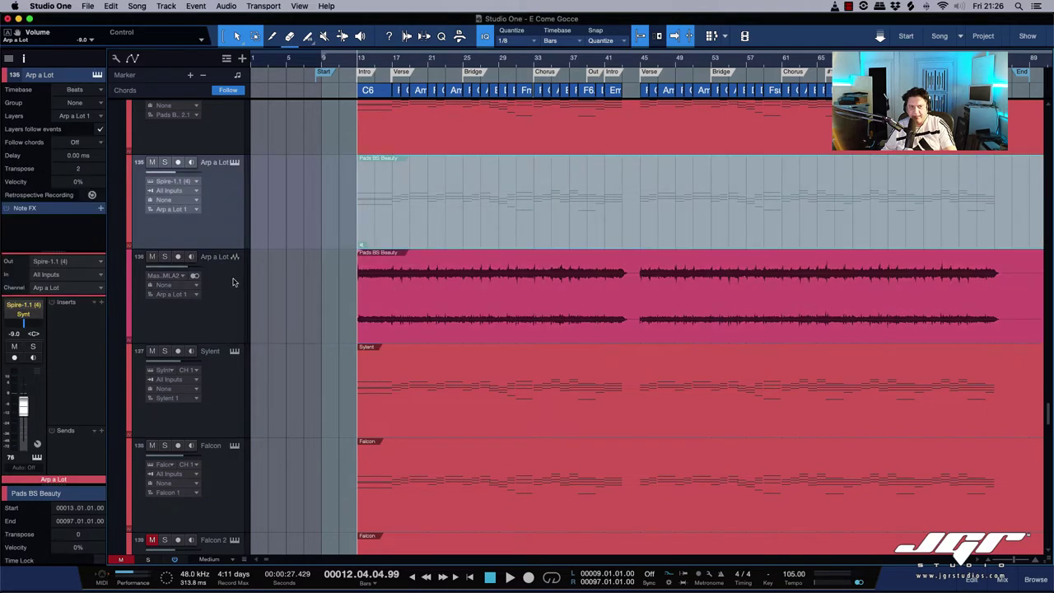
click(235, 281)
click(228, 231)
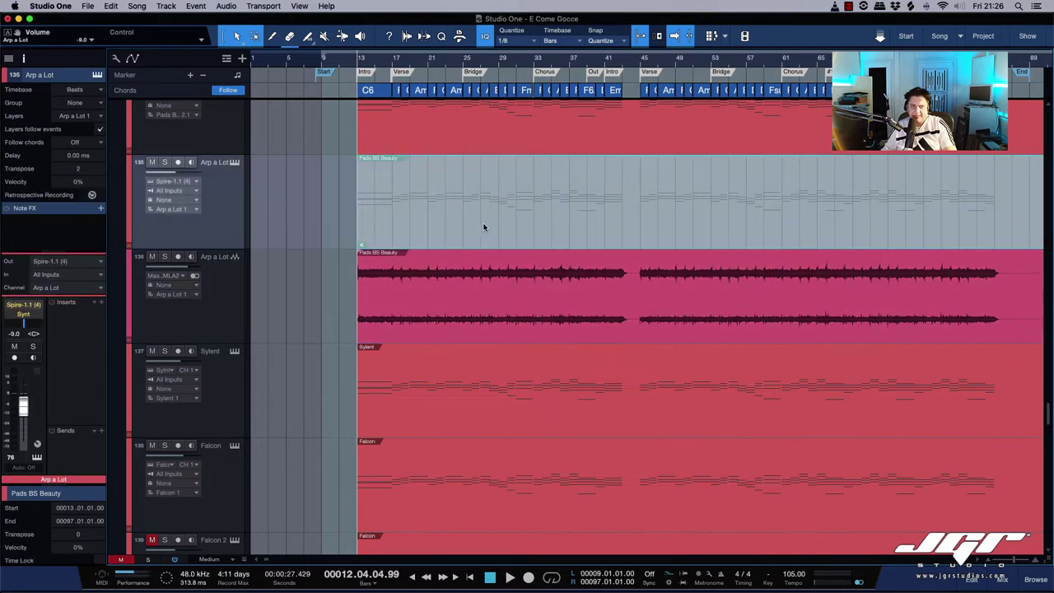
key(4)
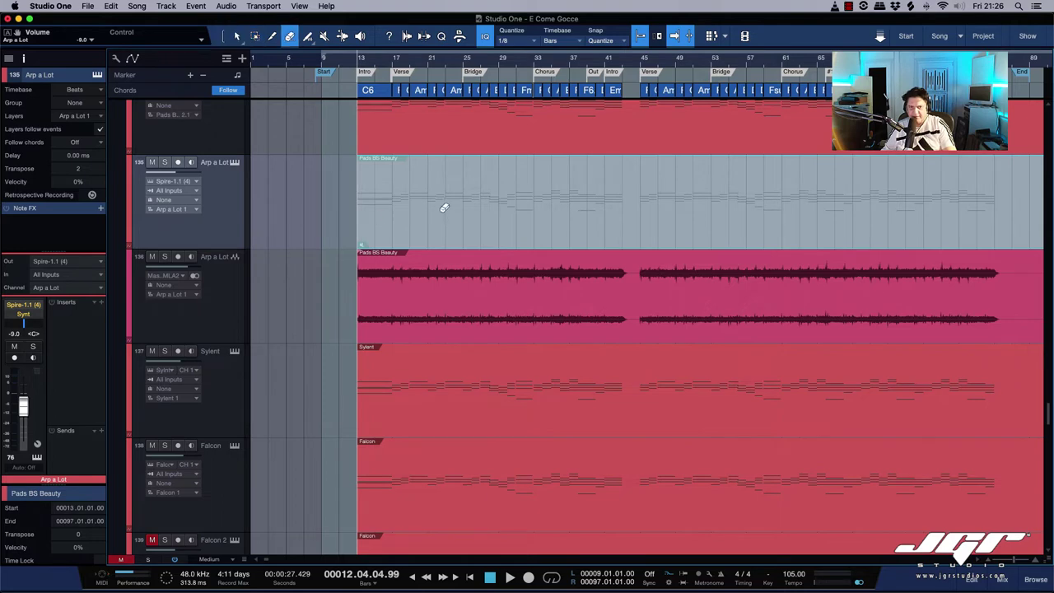
key(5)
key(6)
click(445, 221)
click(446, 221)
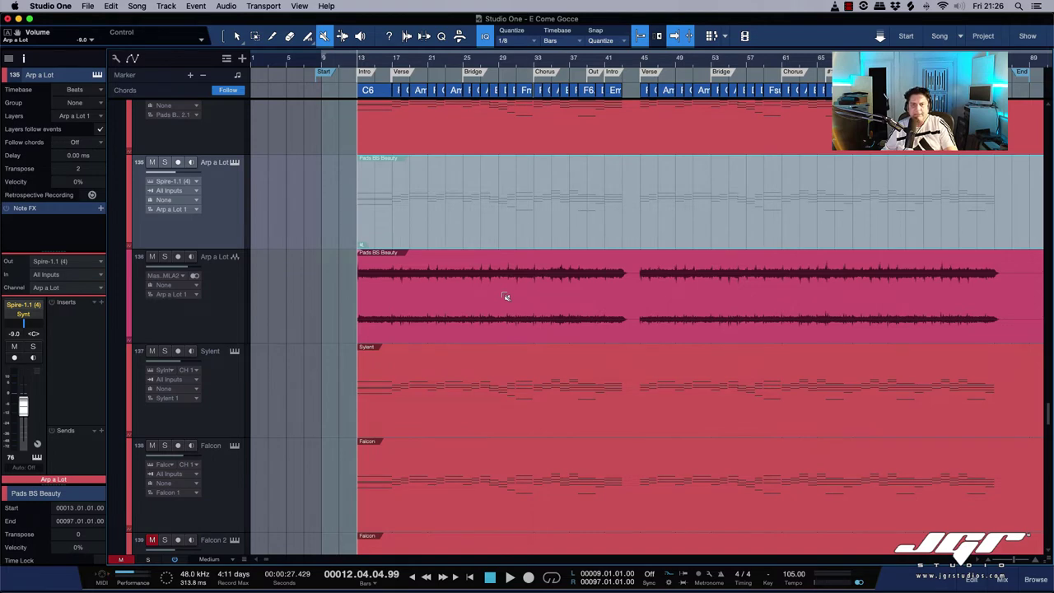
Undo the mute changes and the bounce of the Pads BS Beauty part.
key(super+z)
key(super+z)
key(super+z)
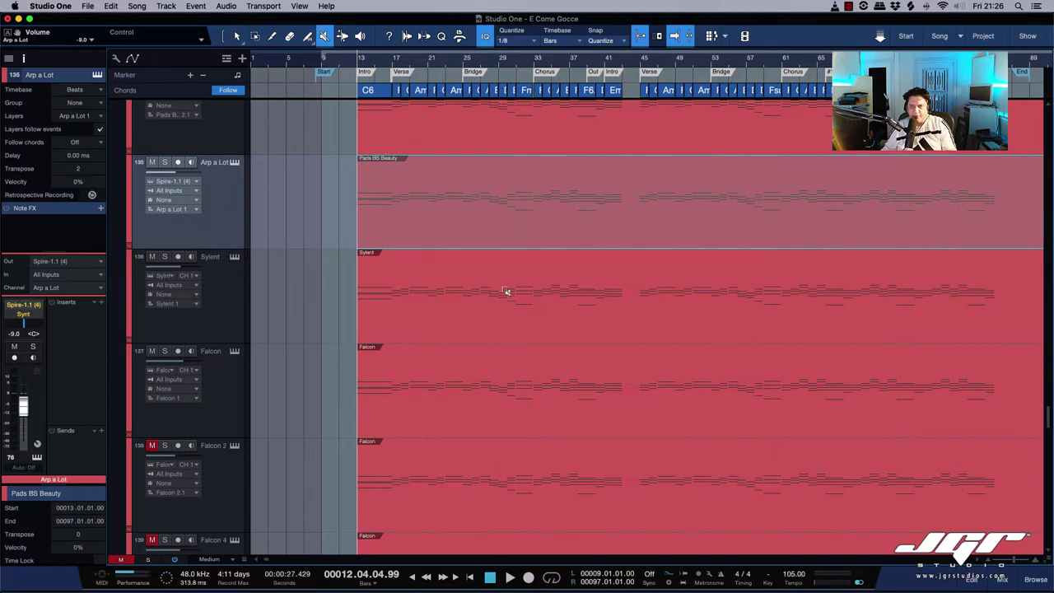
Examine how the Trance Bass and Prog Bass instrument parts are arranged with their bounced audio tracks.
scroll(502, 293, down, 5)
scroll(506, 291, up, 10)
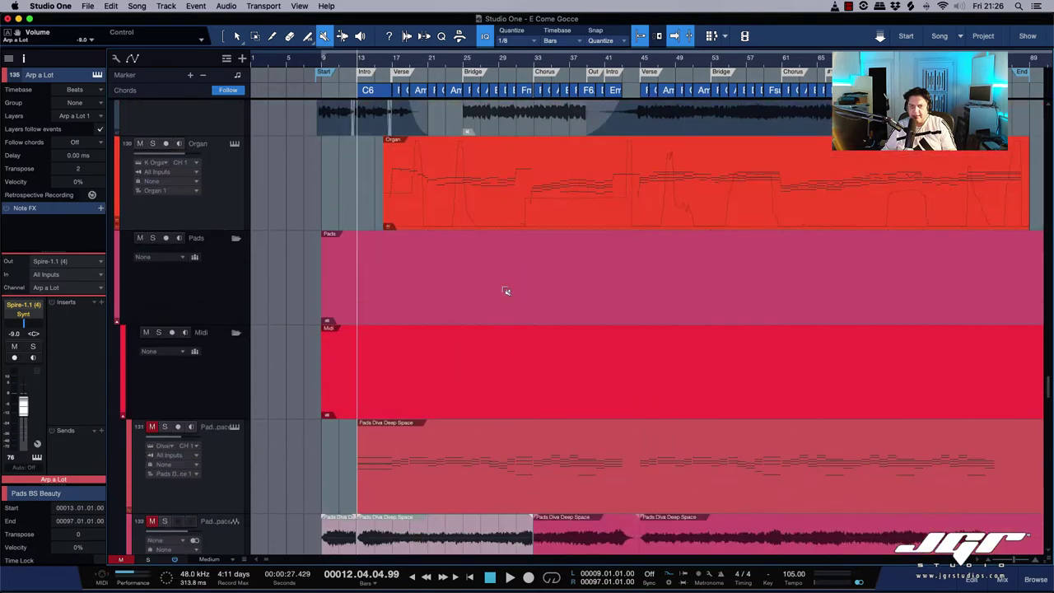
scroll(506, 291, up, 10)
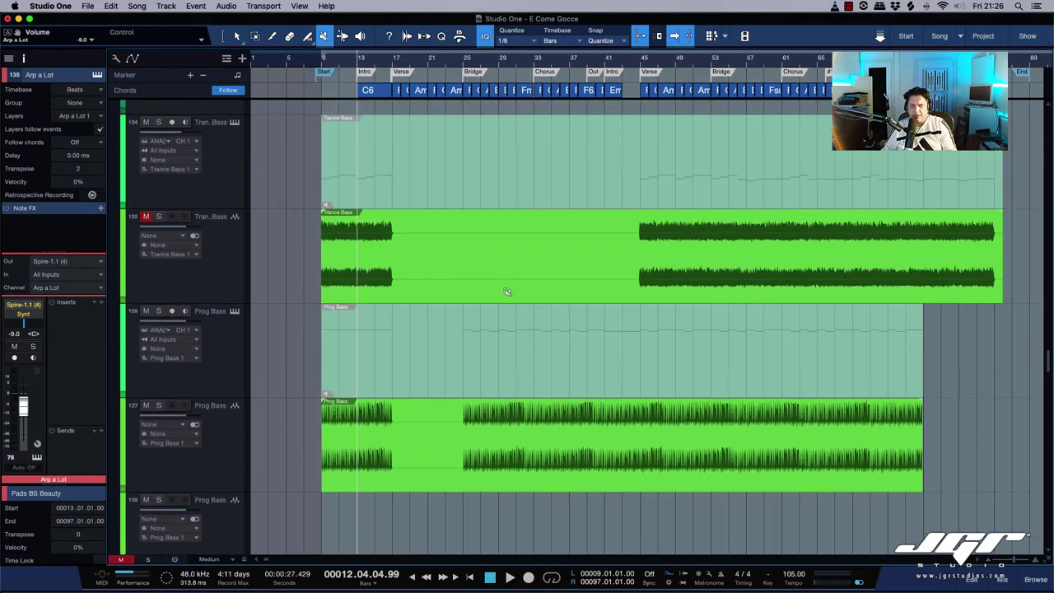
Select the vocal on track 6 and load its insert chain of Fat Channel, PSP FETpressor, PSP E27, FabFilter Pro-Q 3 and PSP 2445.
scroll(506, 291, up, 10)
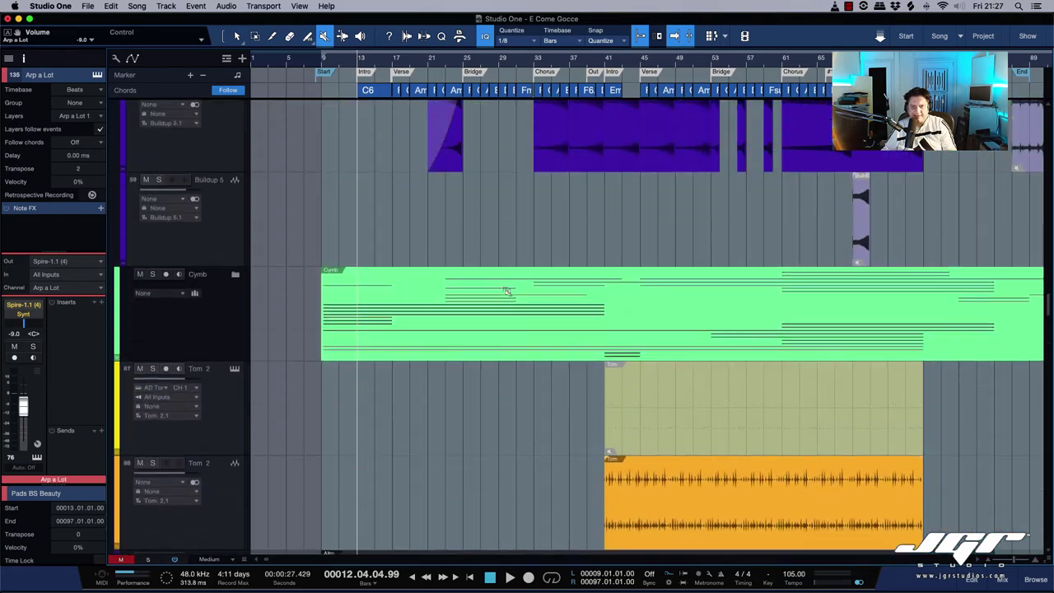
scroll(506, 291, up, 3)
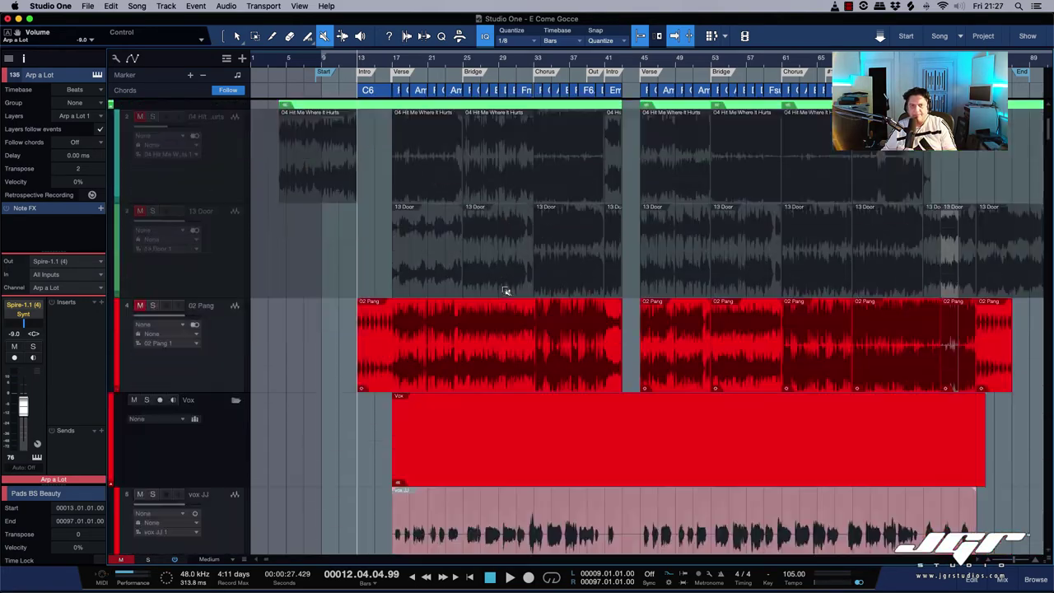
scroll(506, 292, down, 7)
scroll(506, 292, up, 2)
click(207, 206)
scroll(207, 201, down, 5)
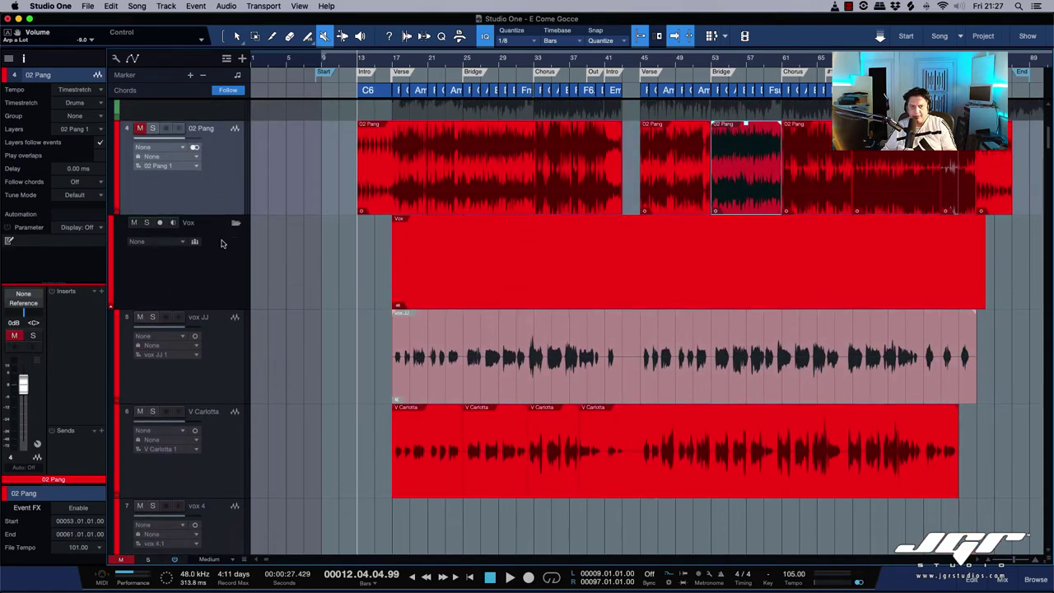
click(218, 212)
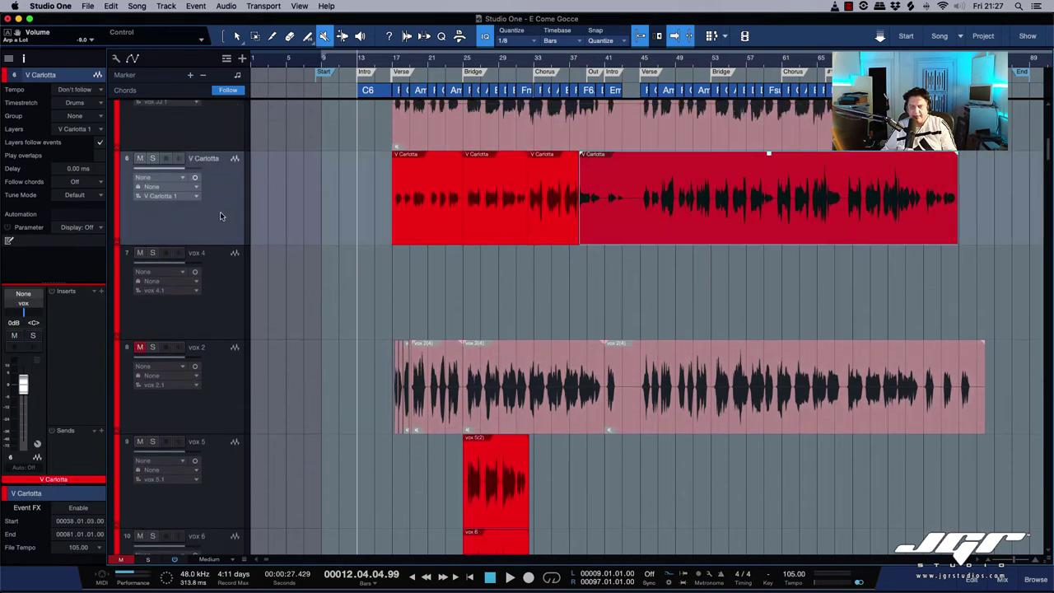
click(101, 291)
click(152, 346)
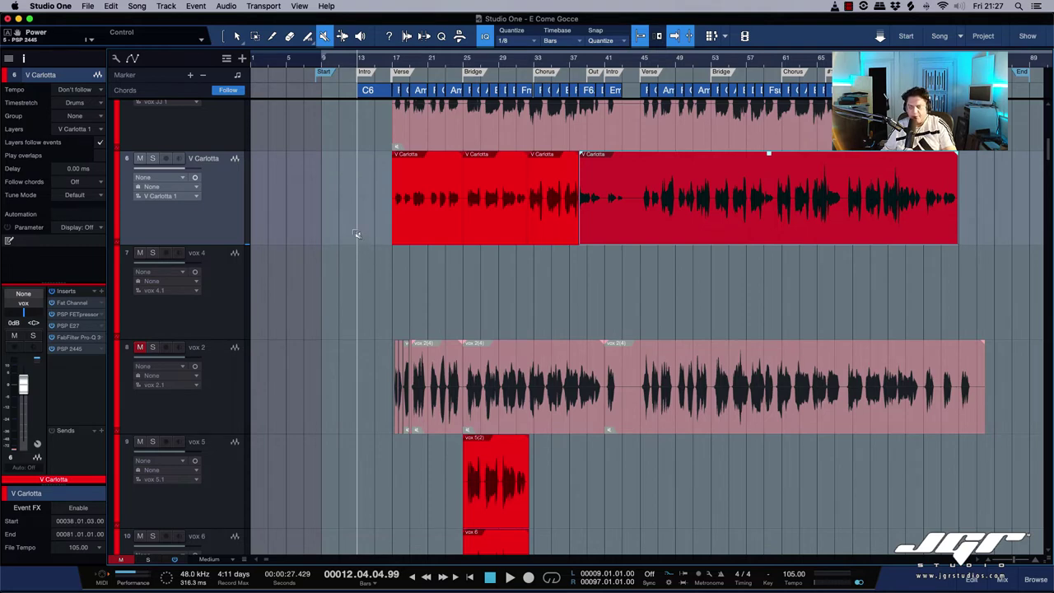
Transform vocal track 6 to rendered audio with Preserve Realtime State and Auto Tail enabled, using a 30 sec maximum length.
click(176, 6)
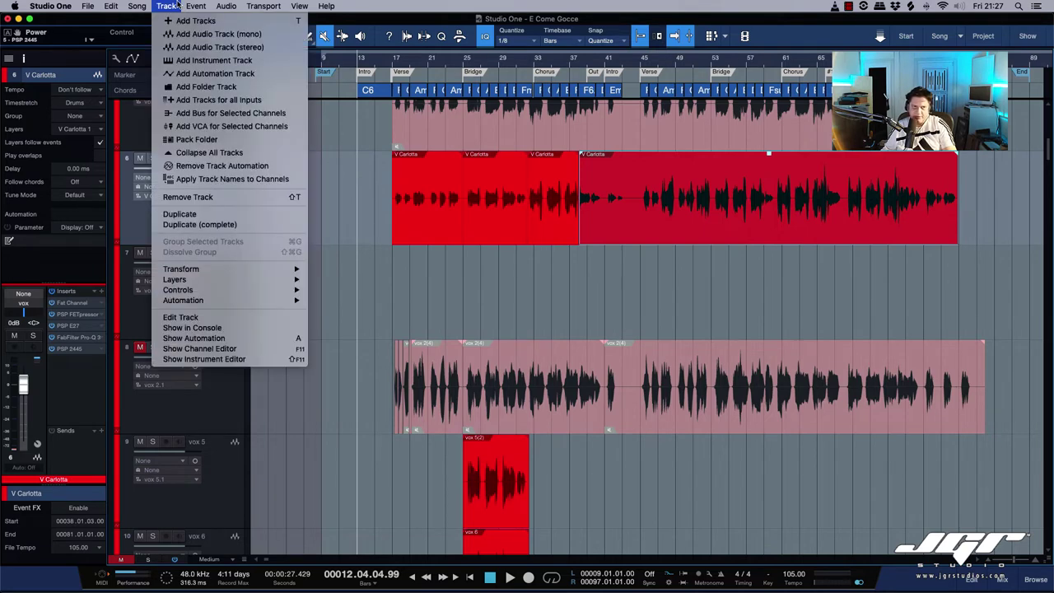
mouse_move(186, 5)
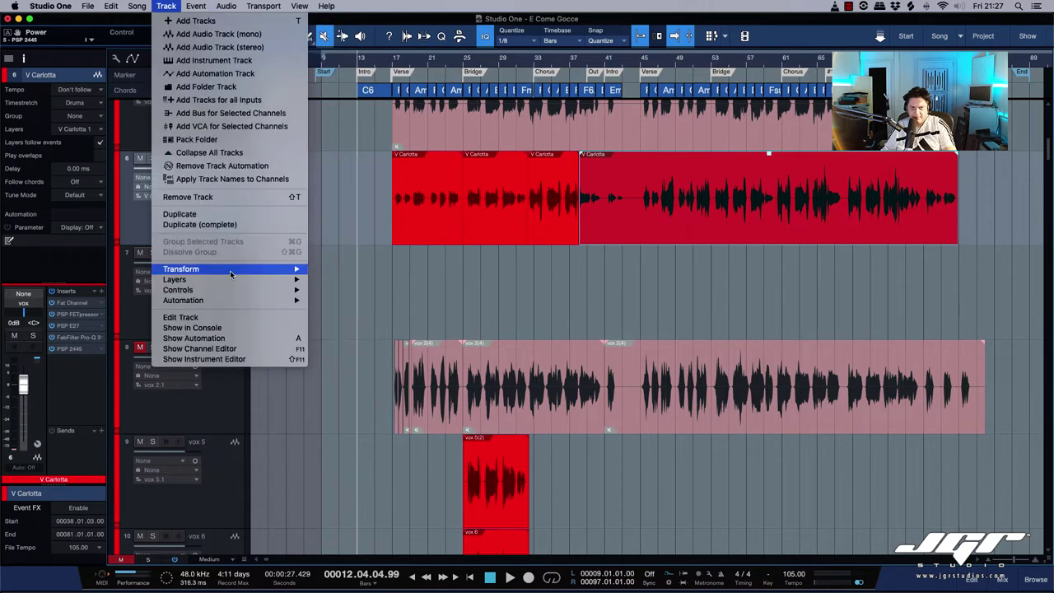
mouse_move(229, 272)
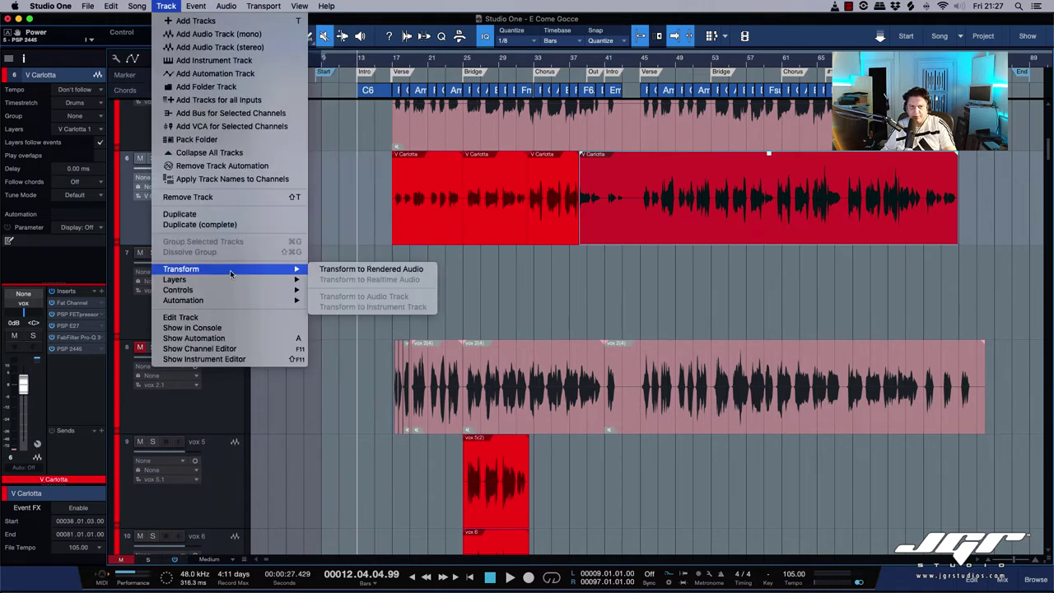
click(377, 269)
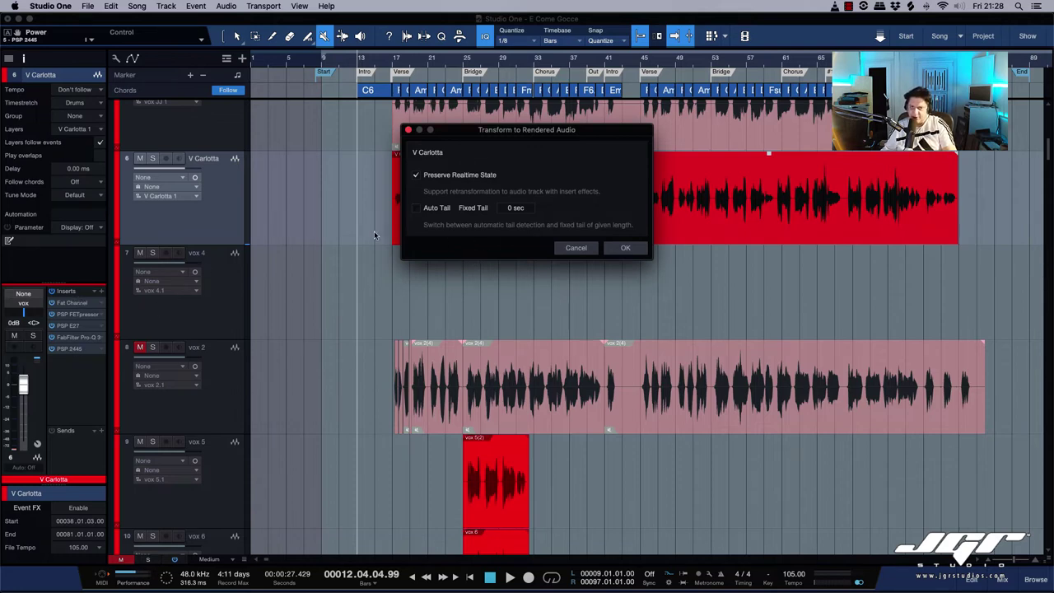
click(417, 209)
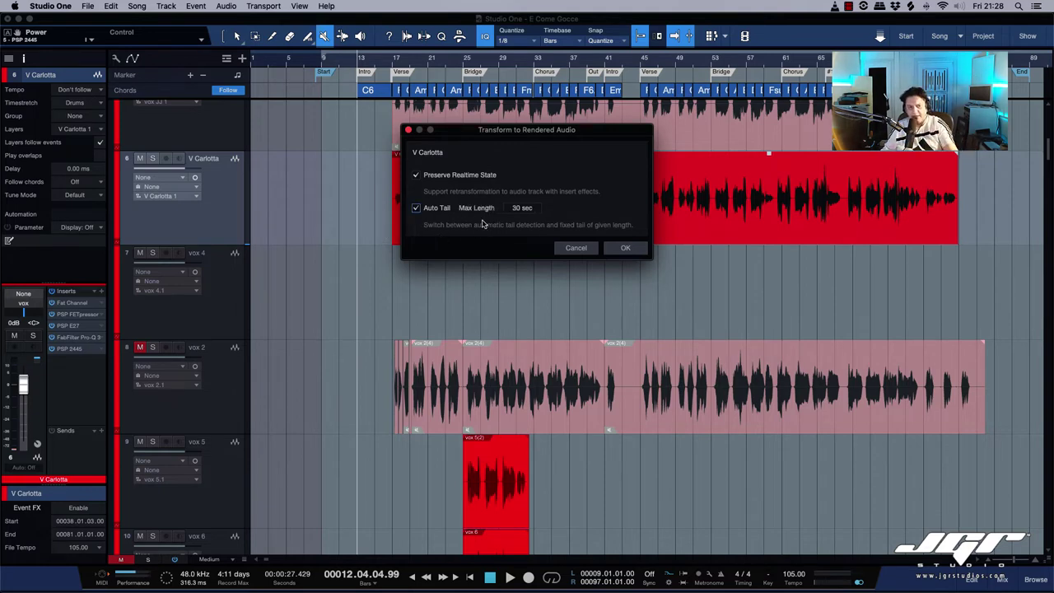
click(626, 249)
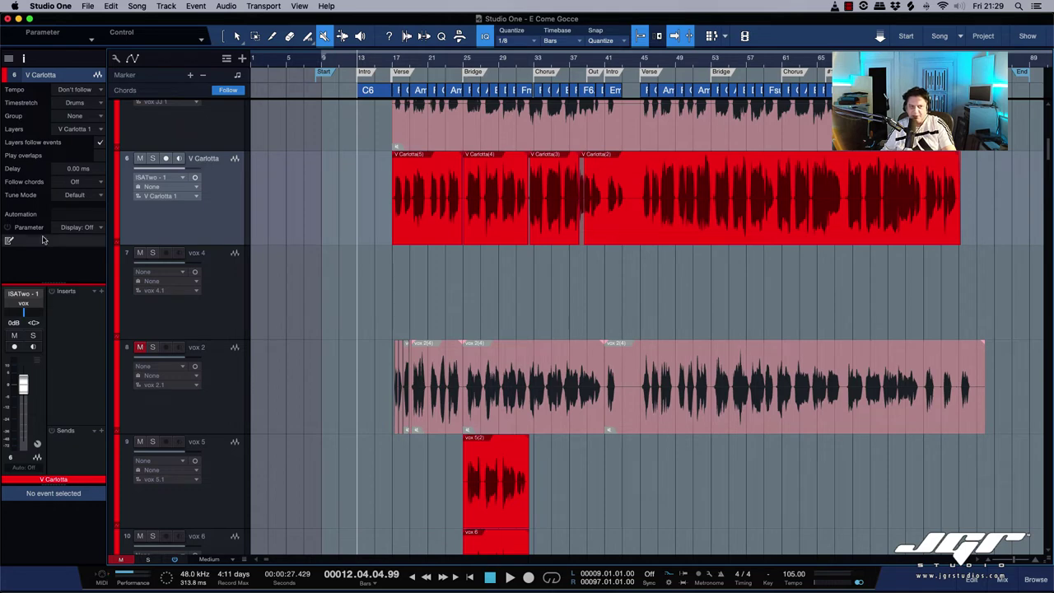
Transform the rendered vocal track 6 back to realtime audio.
click(9, 240)
click(396, 116)
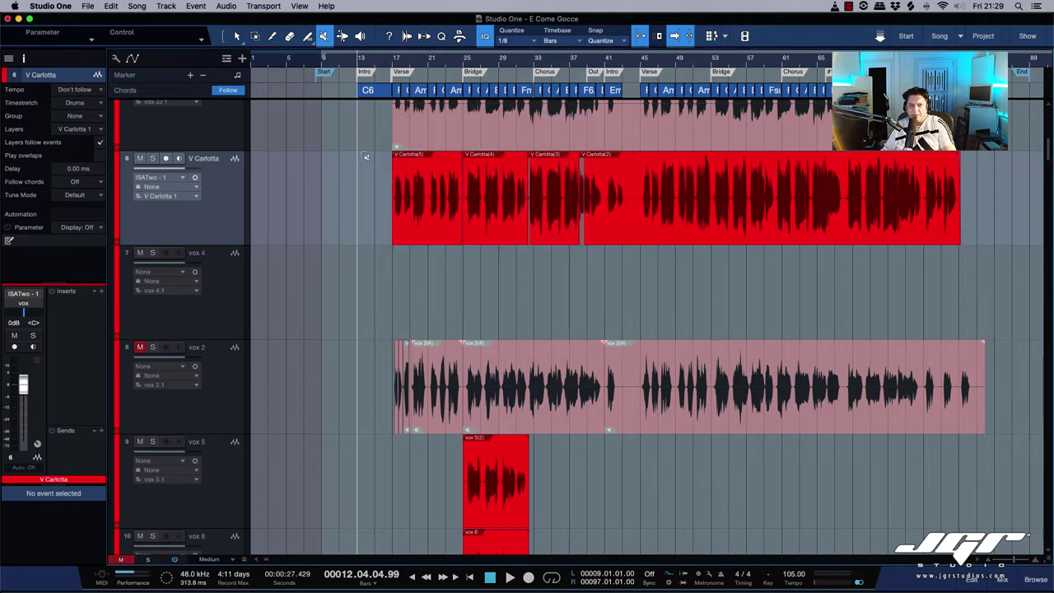
right_click(212, 202)
click(224, 189)
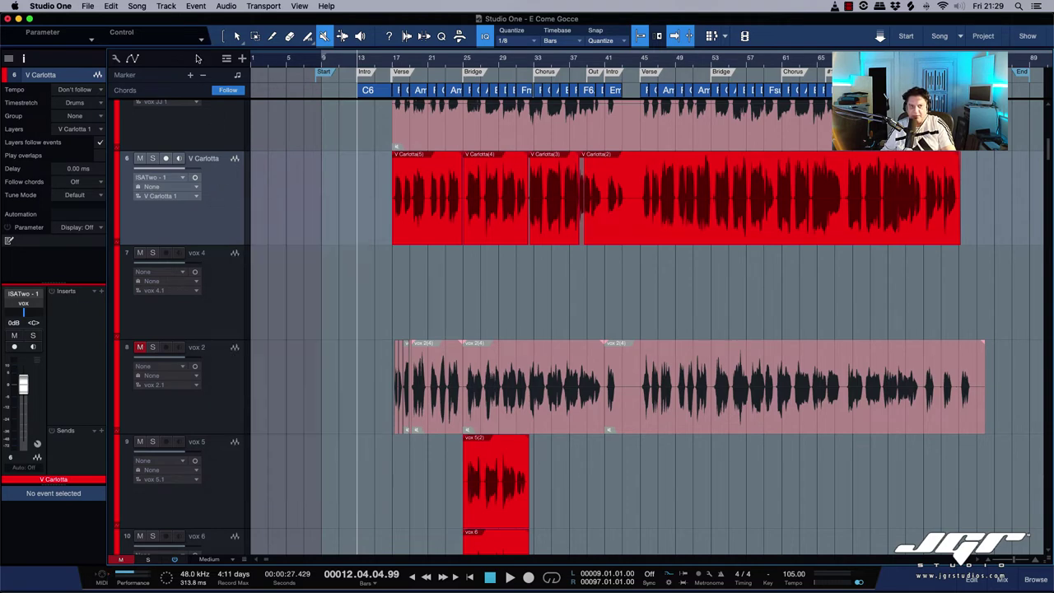
click(166, 7)
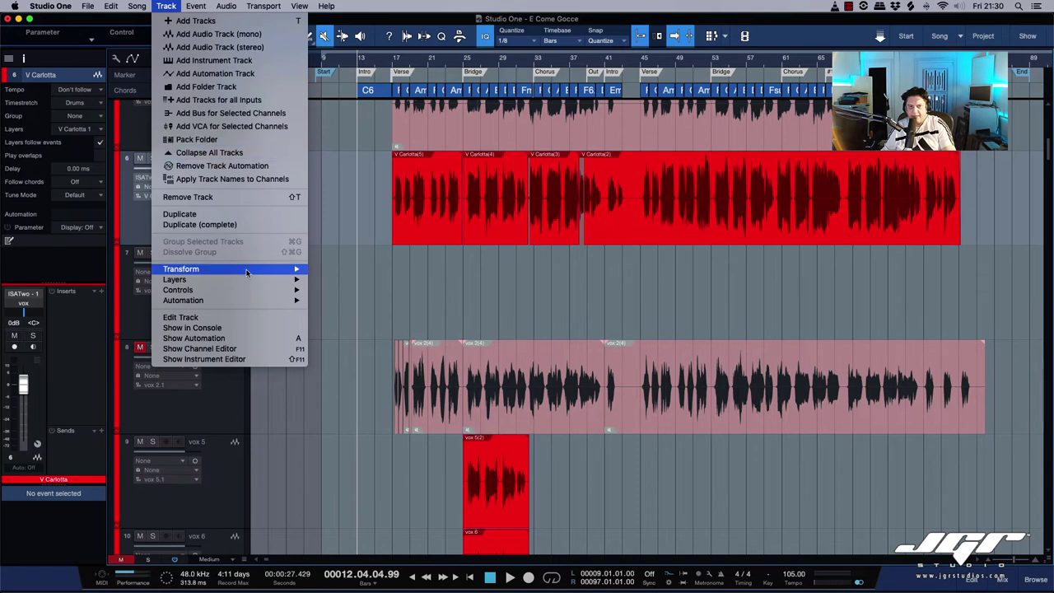
mouse_move(247, 272)
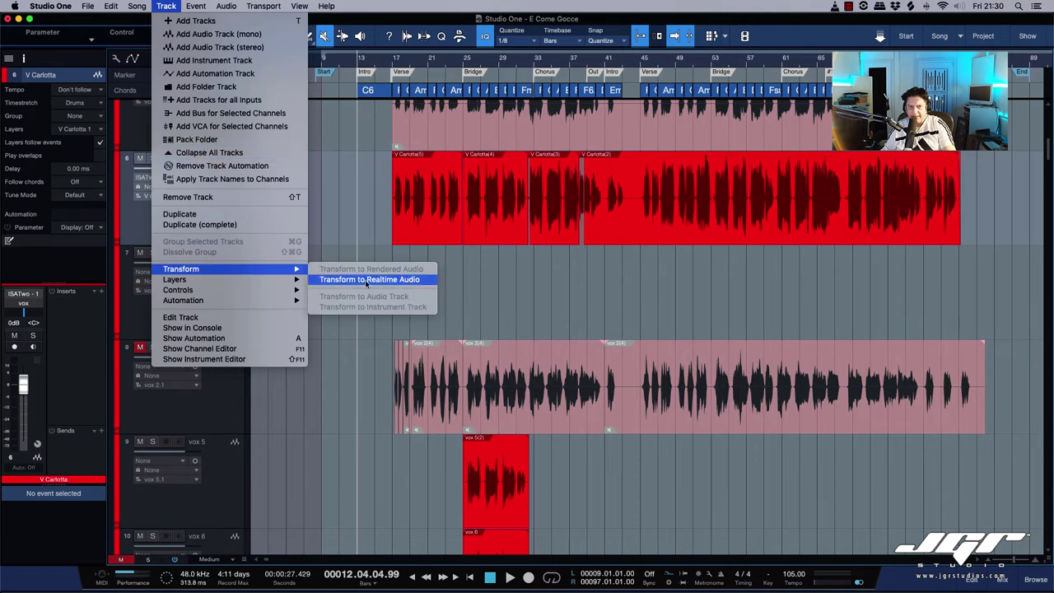
click(394, 281)
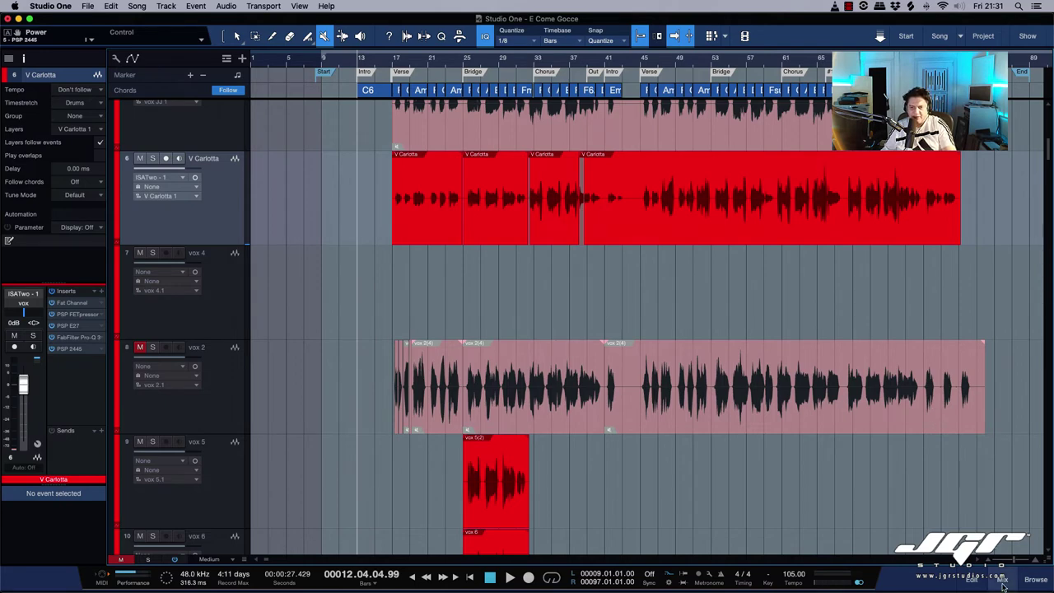
Open the mixer console and enlarge the insert area so the vox bus's full insert list fits above its sends.
click(1003, 581)
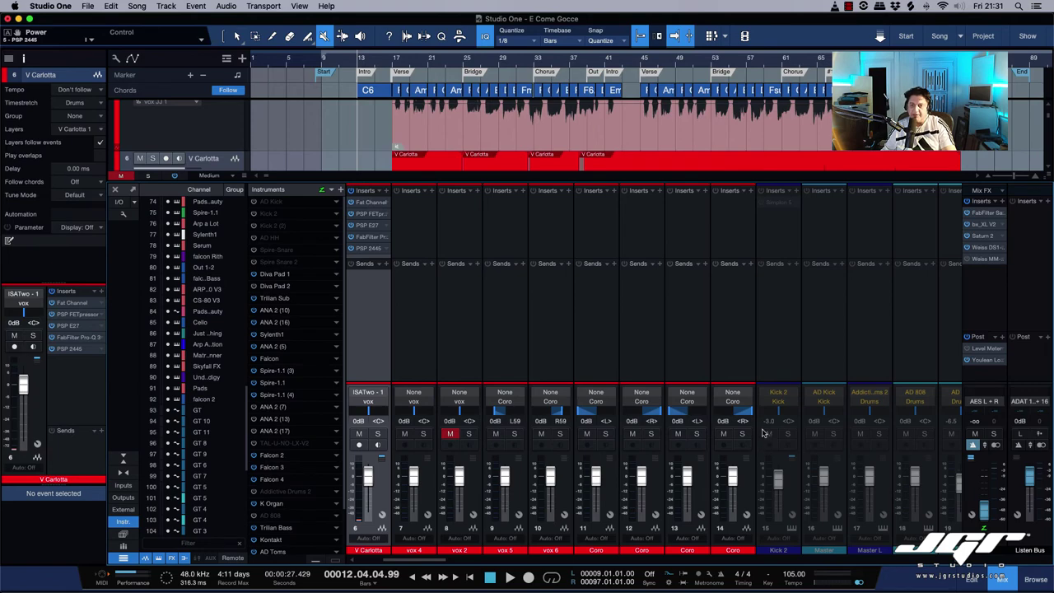
scroll(679, 317, right, 15)
scroll(679, 317, right, 5)
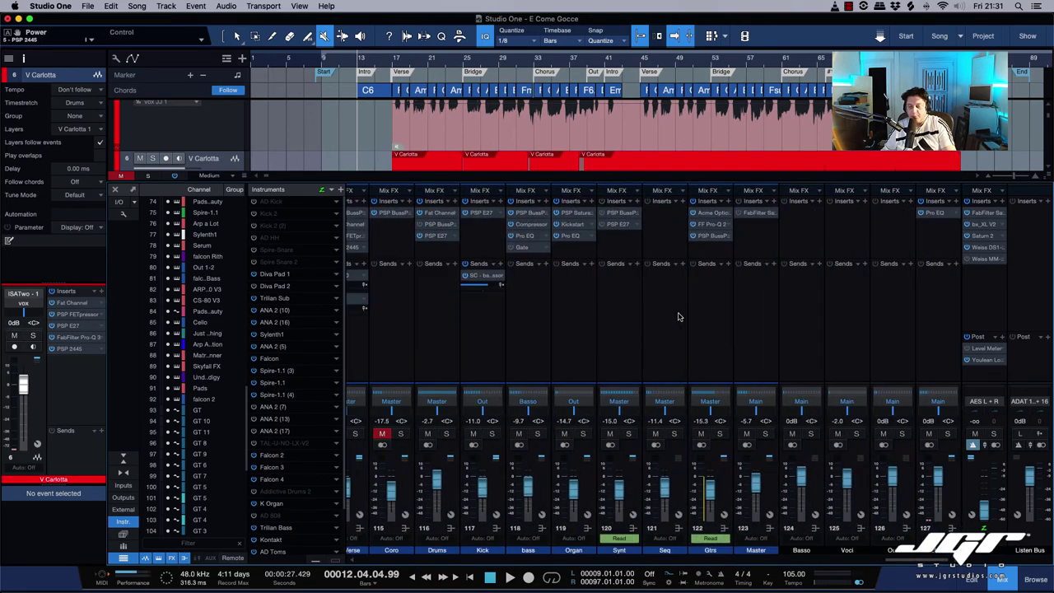
scroll(574, 325, left, 3)
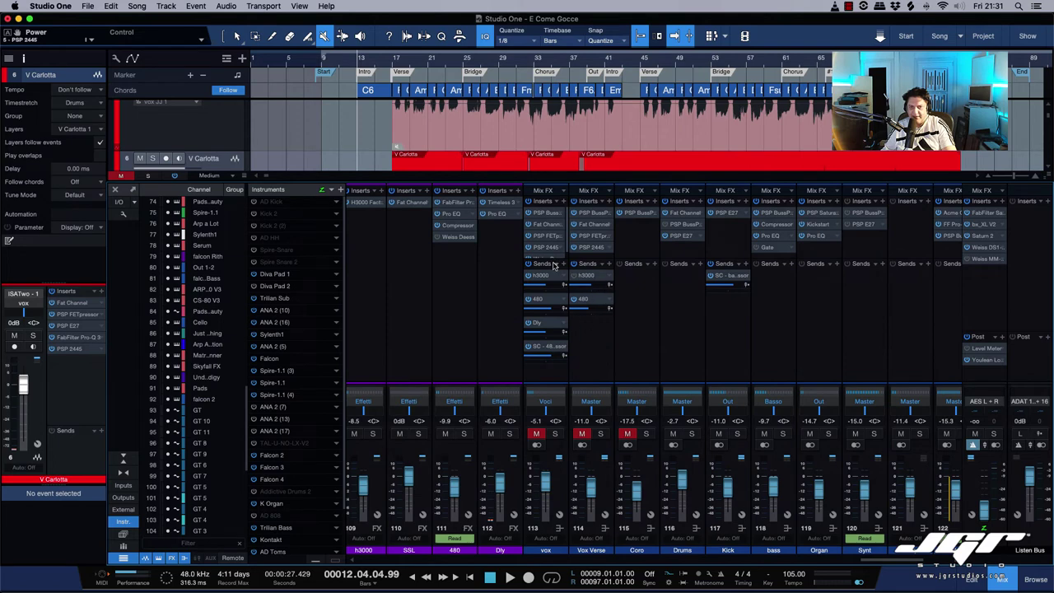
mouse_move(553, 280)
mouse_down()
mouse_move(563, 416)
mouse_move(560, 281)
mouse_up()
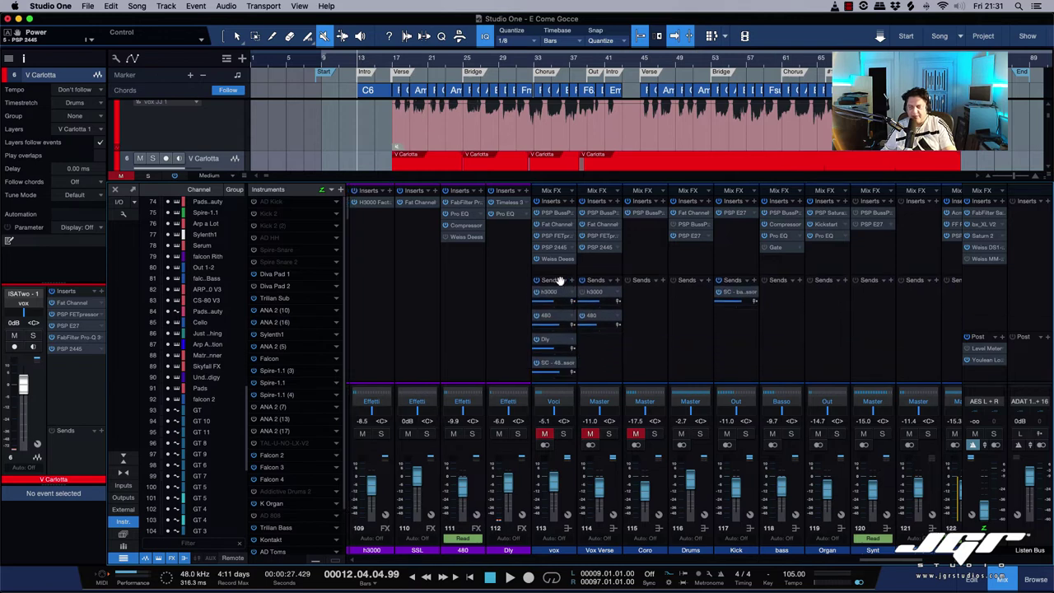
Inspect the h3000, SSL, 480 and Dly effect channels by selecting them in the console.
scroll(518, 342, left, 4)
click(525, 344)
click(560, 346)
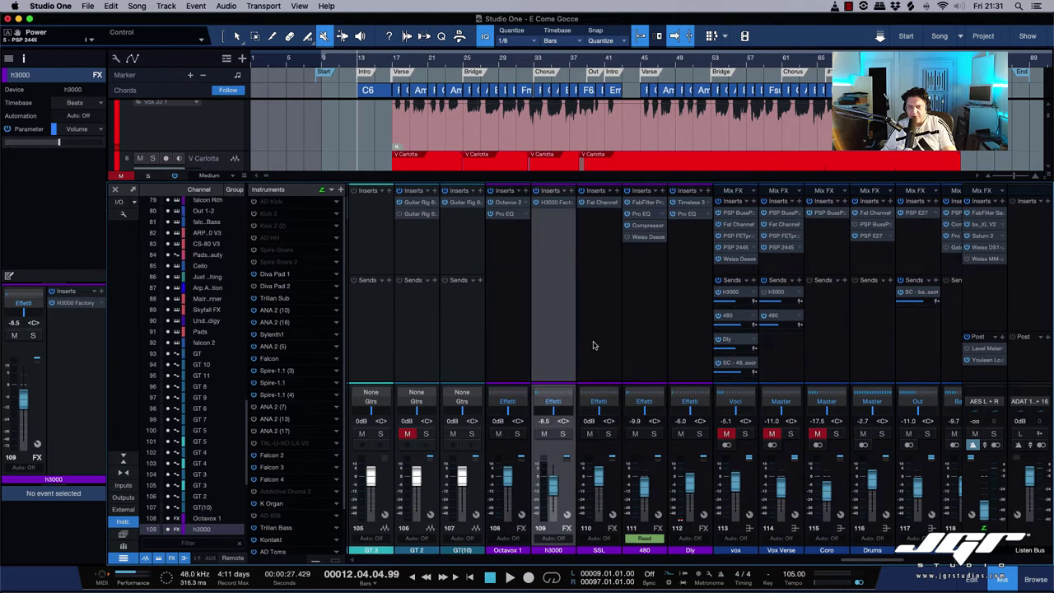
click(595, 346)
click(634, 346)
click(676, 347)
click(639, 345)
click(615, 346)
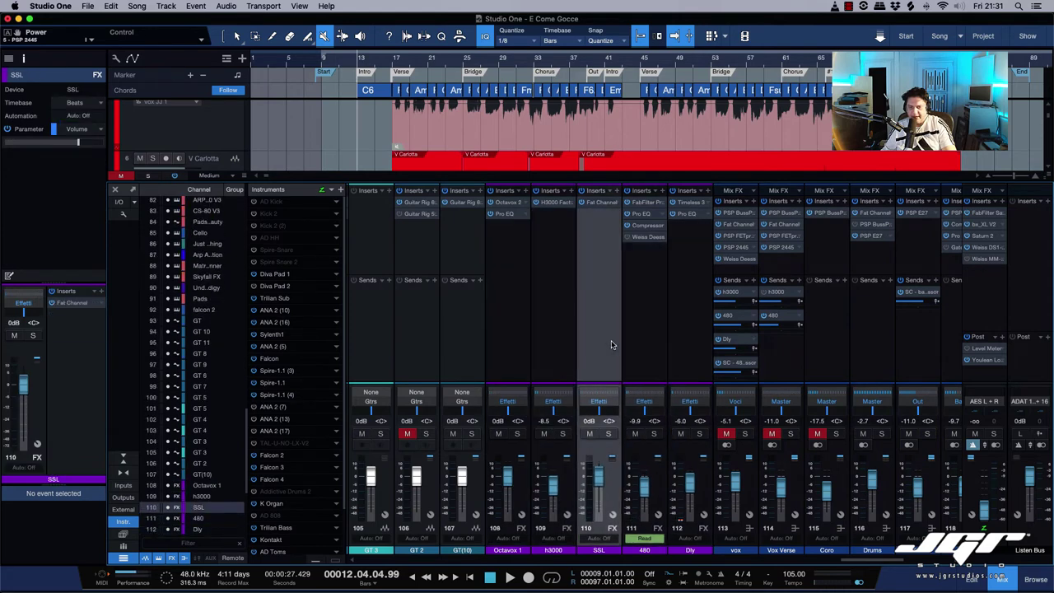
click(564, 345)
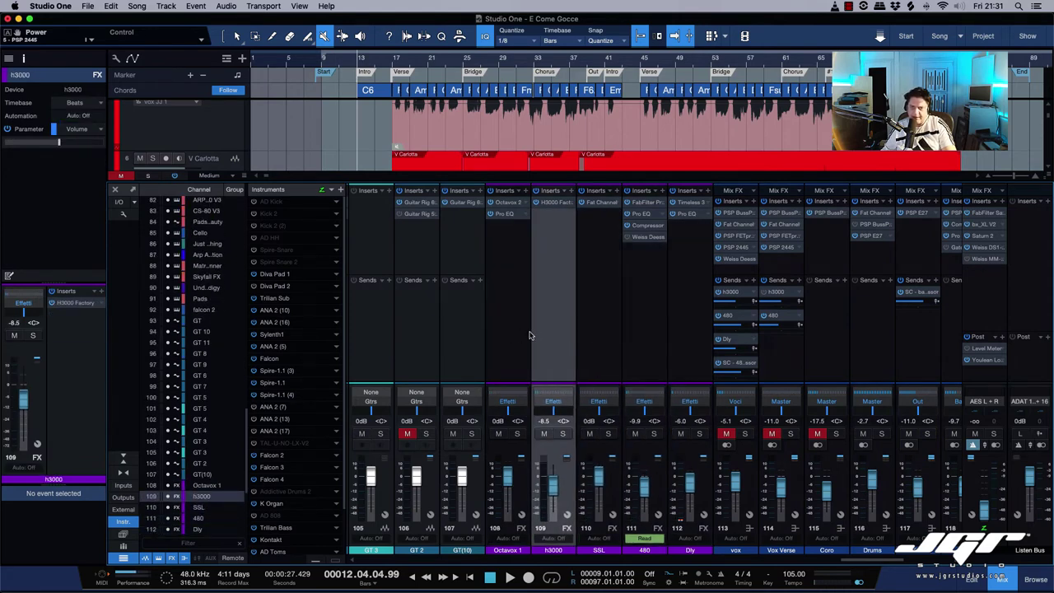
Examine the inserts and sends across the guitar, effect and bus channels in the console.
scroll(906, 334, right, 8)
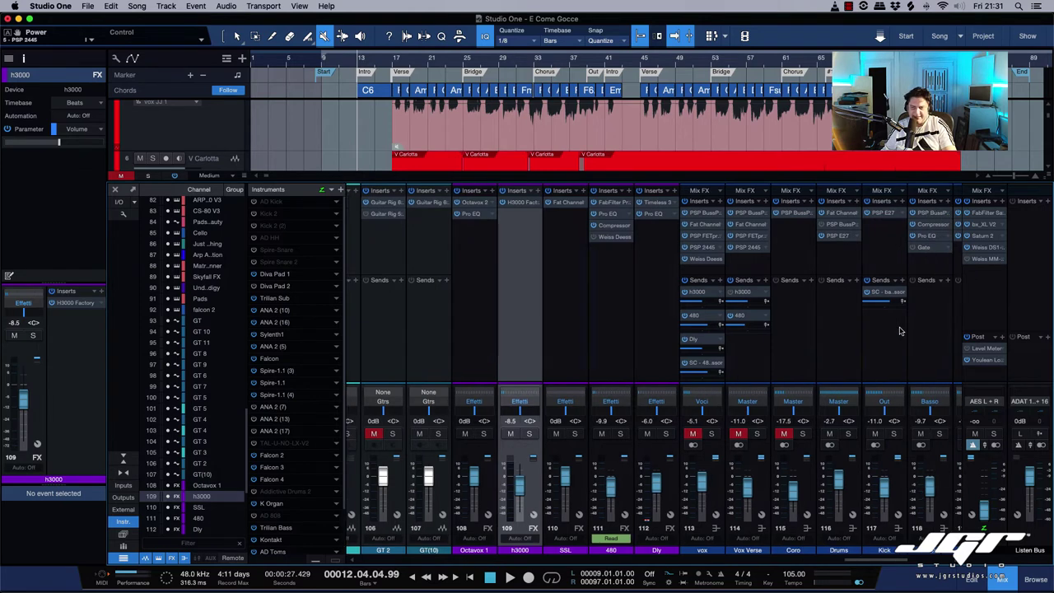
scroll(900, 331, left, 10)
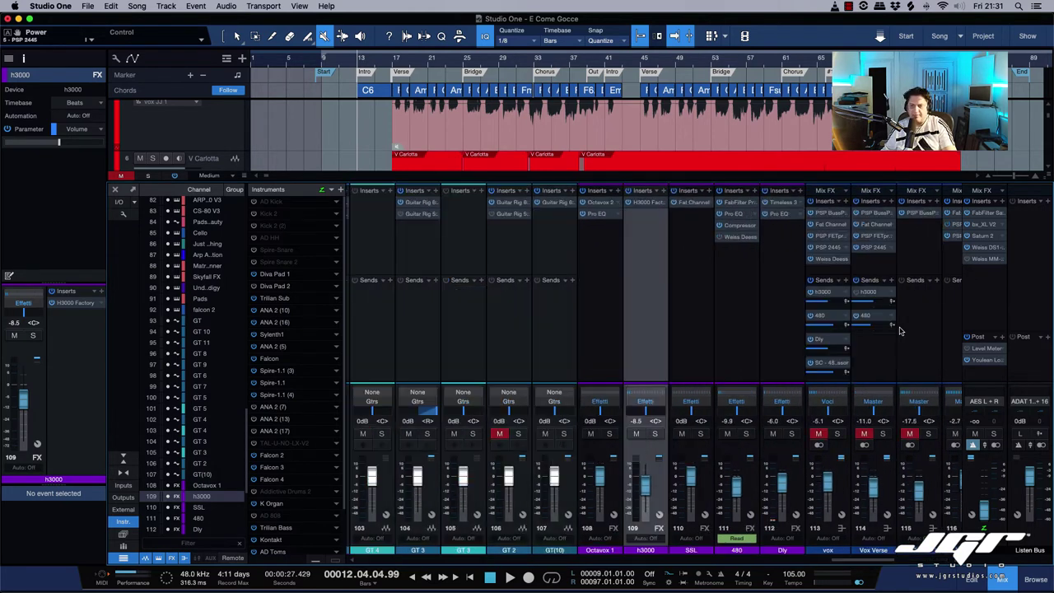
scroll(900, 331, left, 4)
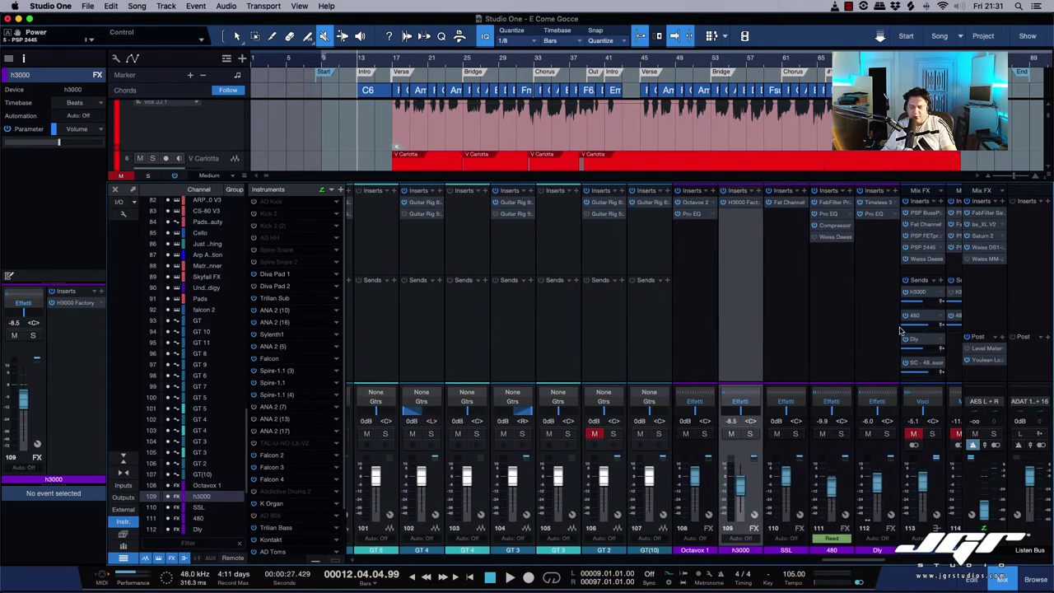
scroll(900, 331, right, 2)
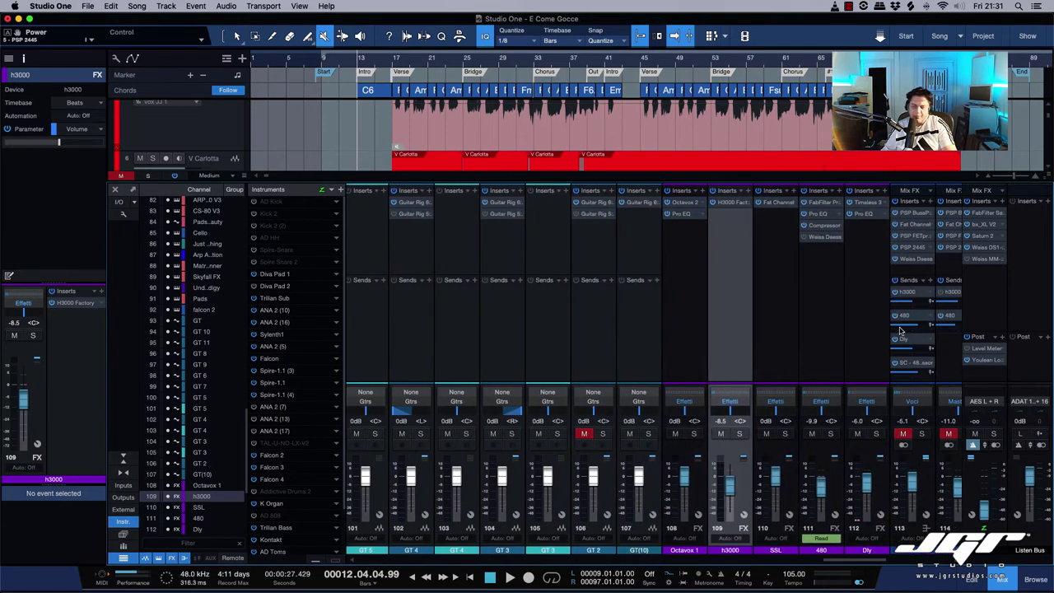
scroll(813, 327, right, 5)
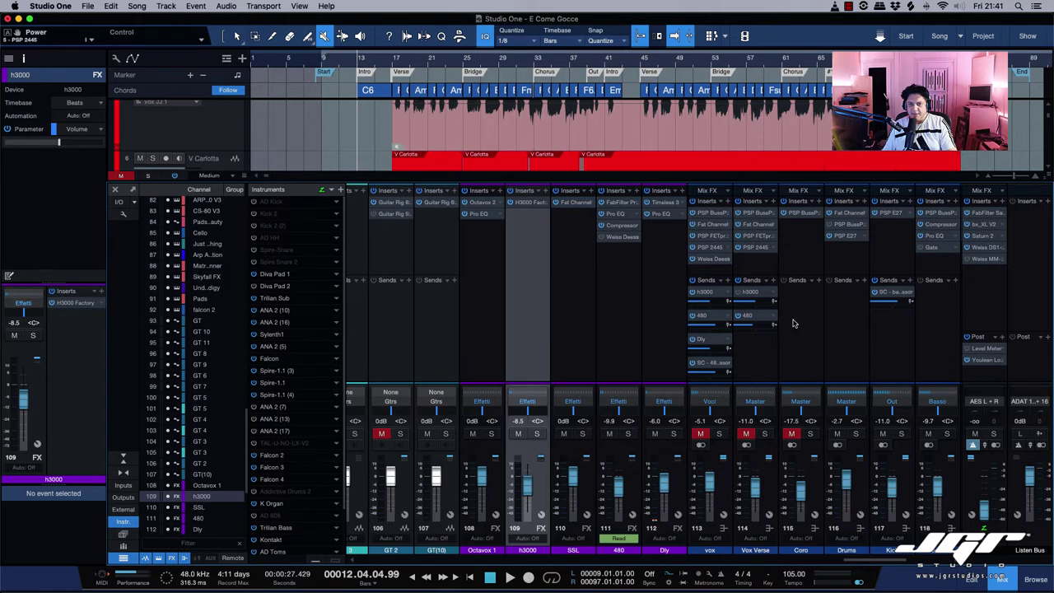
scroll(794, 323, left, 15)
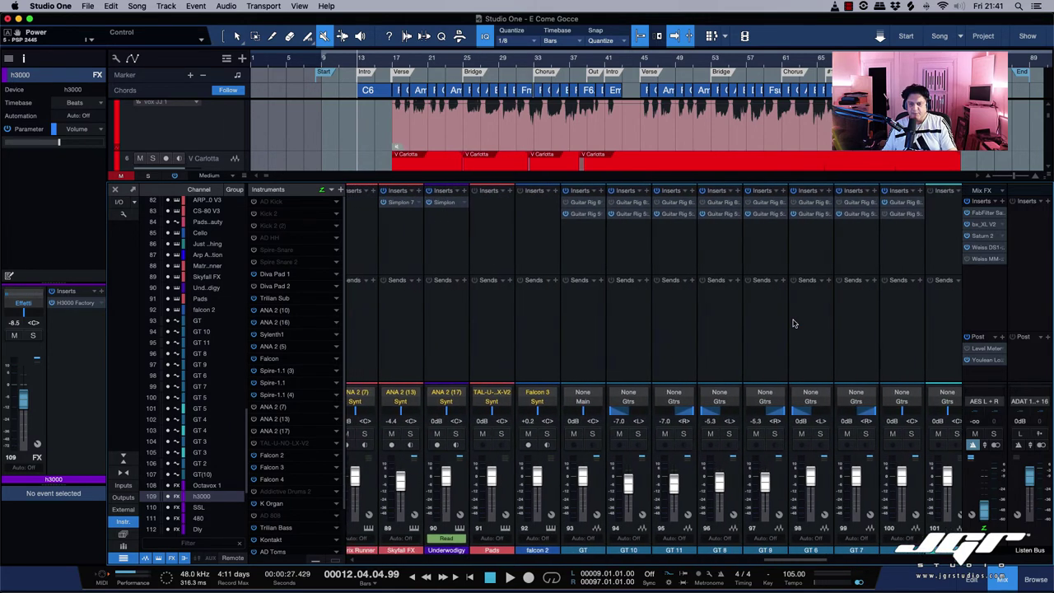
scroll(794, 323, right, 20)
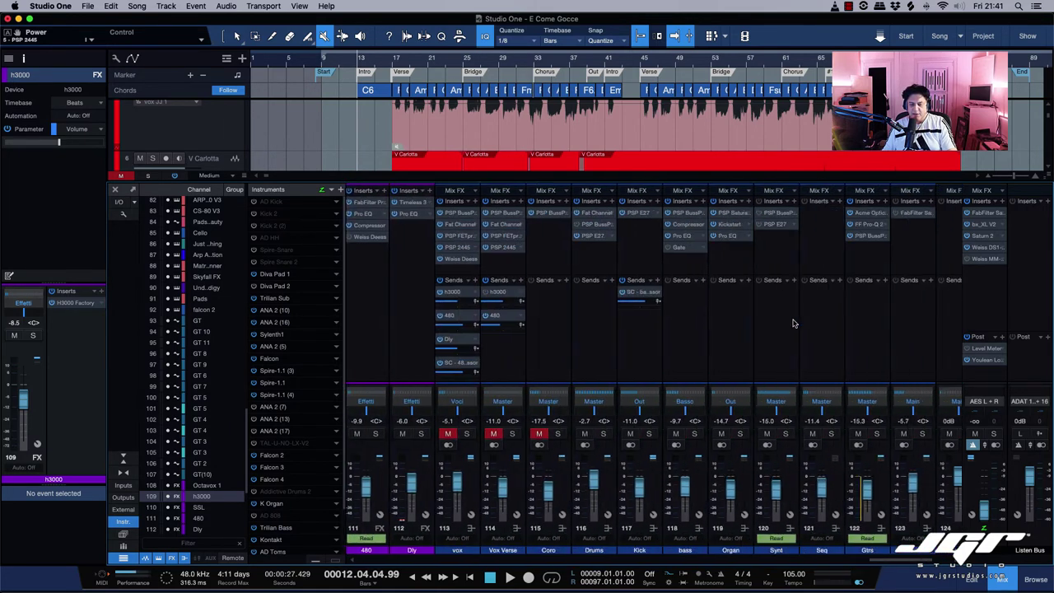
scroll(794, 323, right, 4)
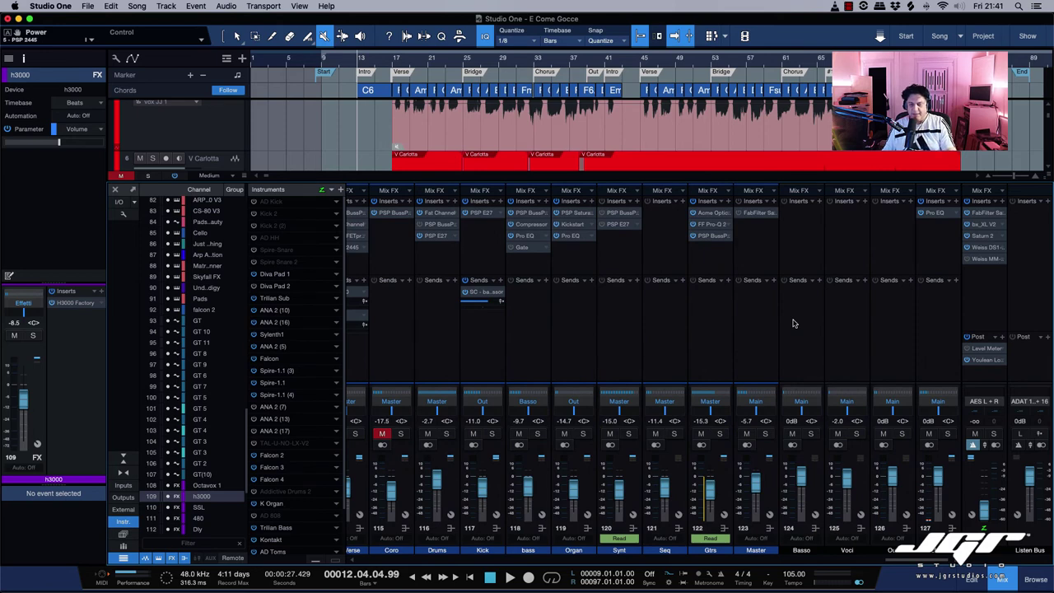
scroll(794, 323, left, 6)
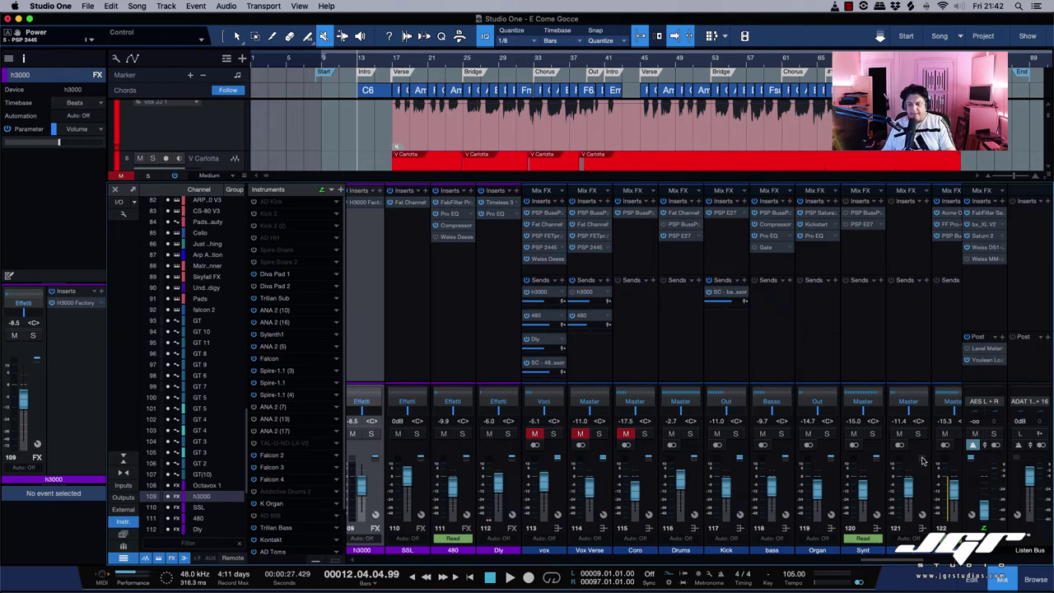
Hide the console and switch to the Arrow tool at the first tracks of the arrangement.
click(1004, 579)
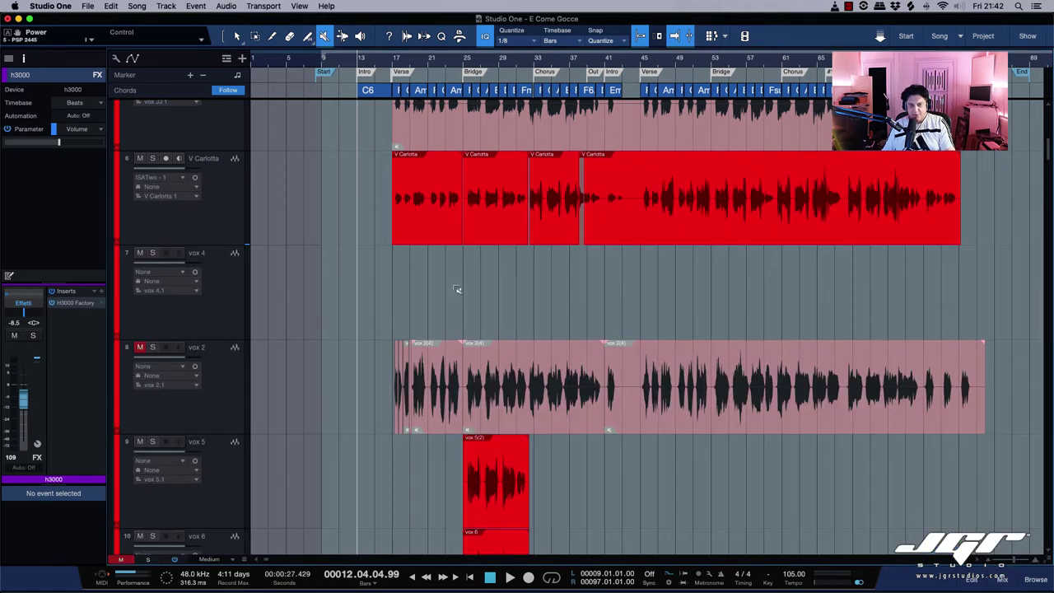
key(1)
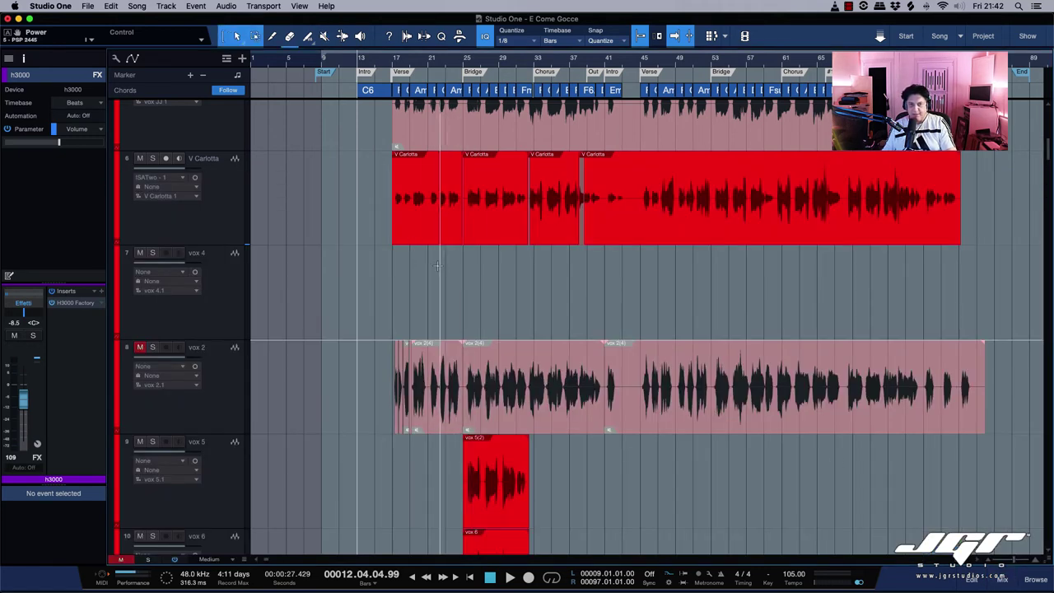
scroll(438, 264, up, 10)
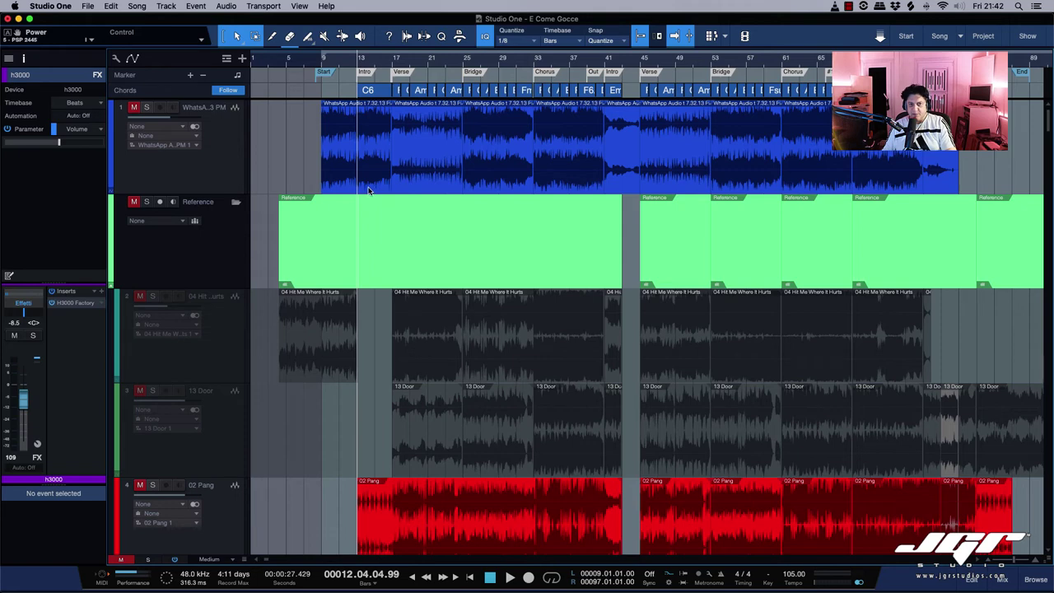
Bounce the first event on the 02 Pang track, spanning bars 13 to 43, into a new audio file.
scroll(369, 190, down, 8)
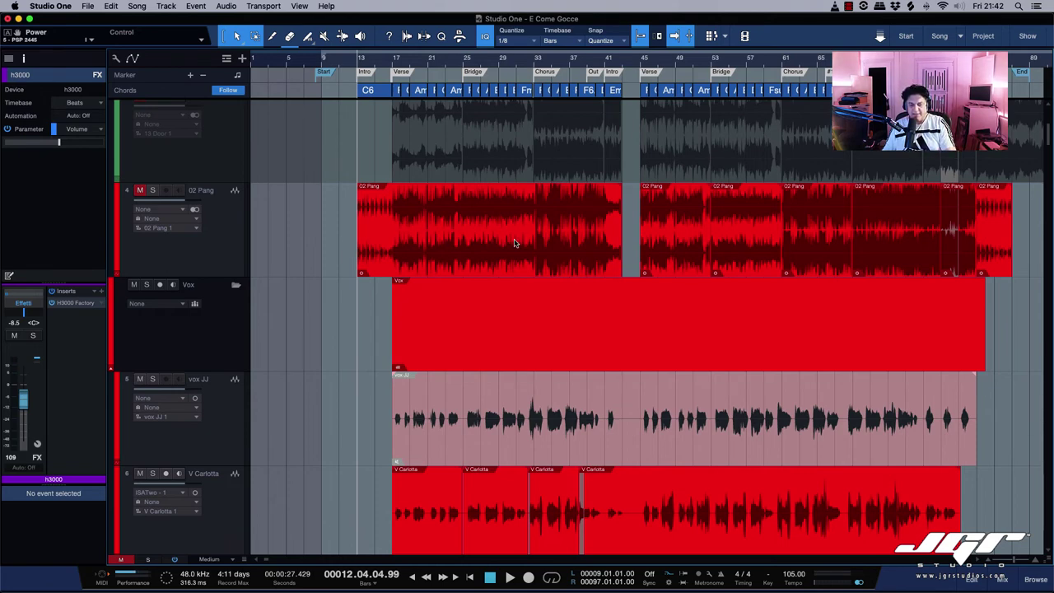
mouse_move(140, 586)
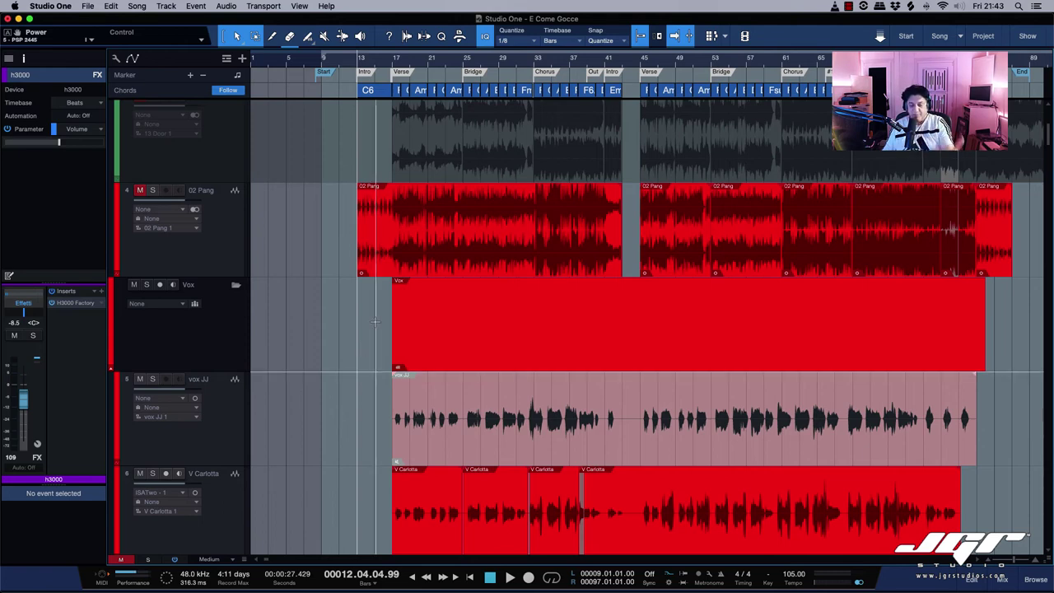
scroll(375, 321, down, 10)
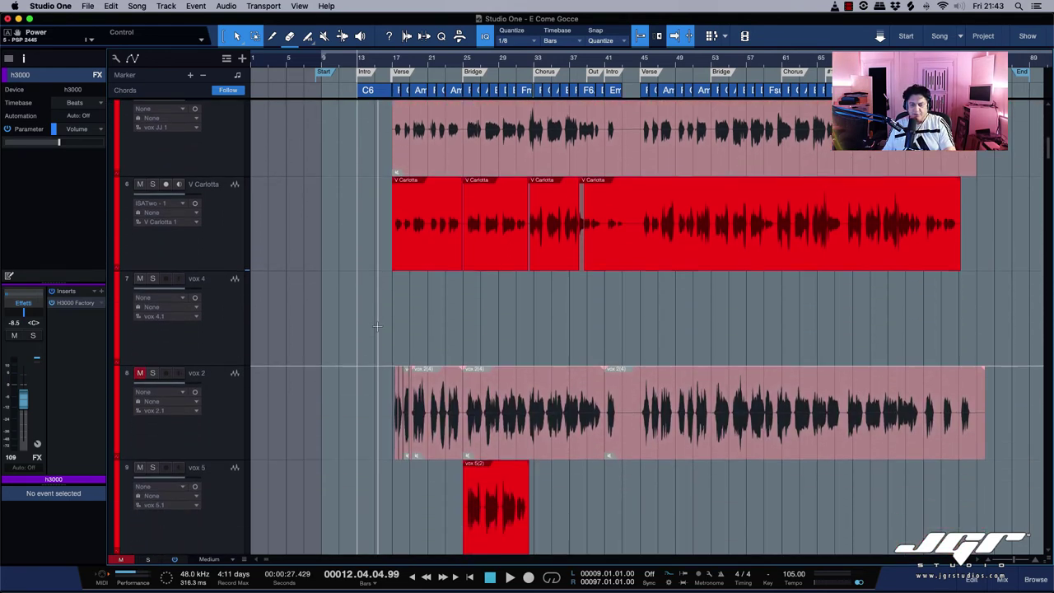
scroll(376, 325, down, 5)
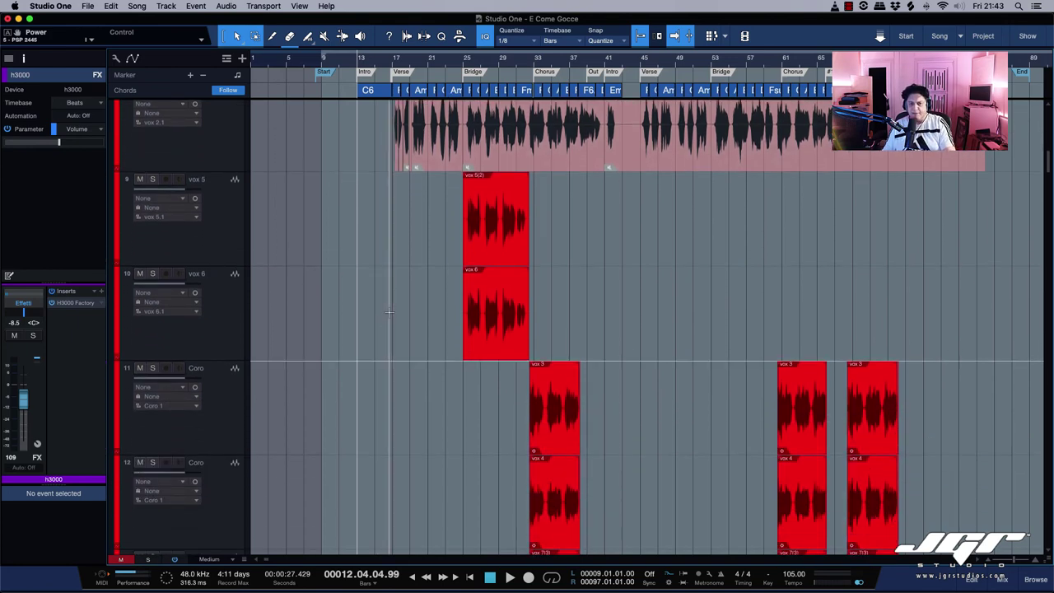
scroll(377, 327, up, 10)
scroll(384, 313, up, 3)
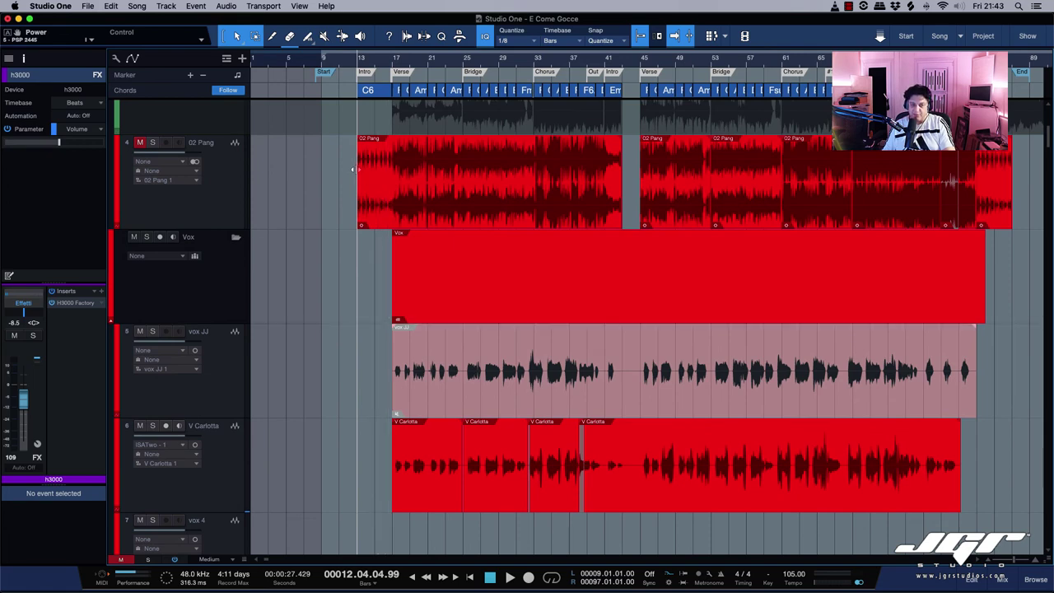
click(362, 227)
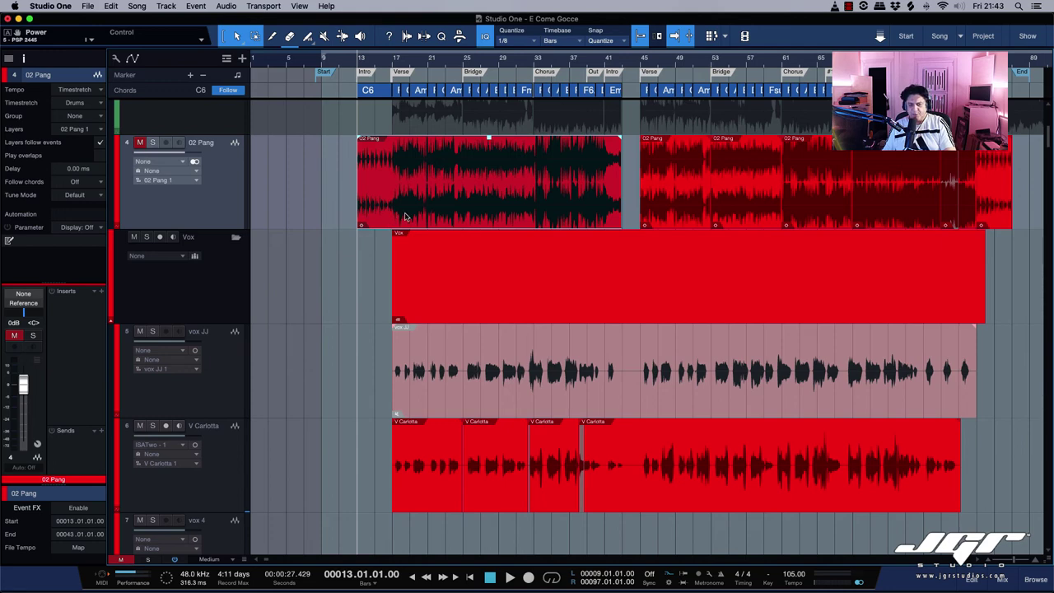
right_click(403, 216)
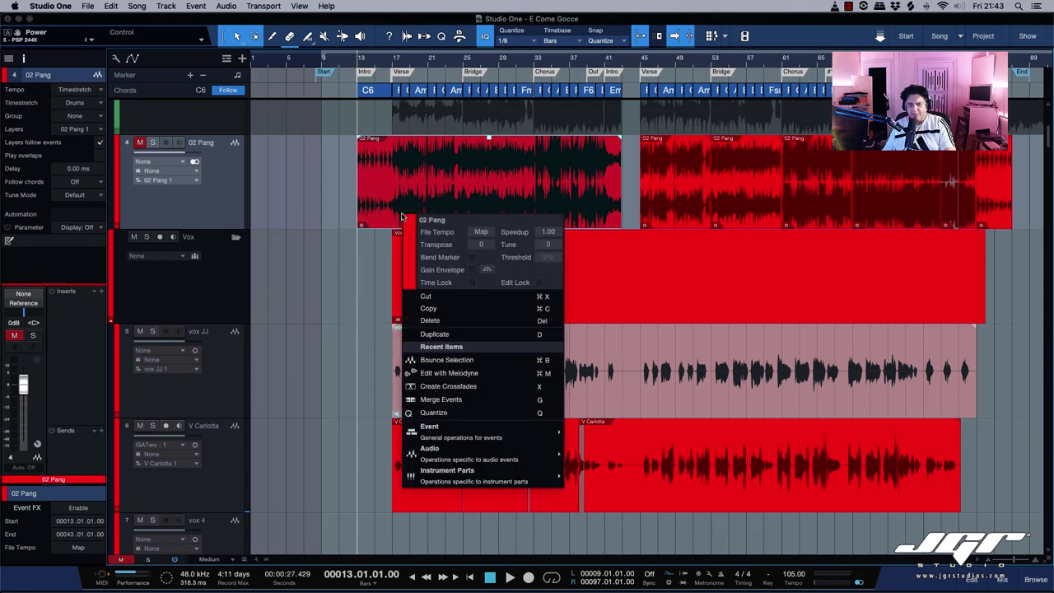
click(483, 361)
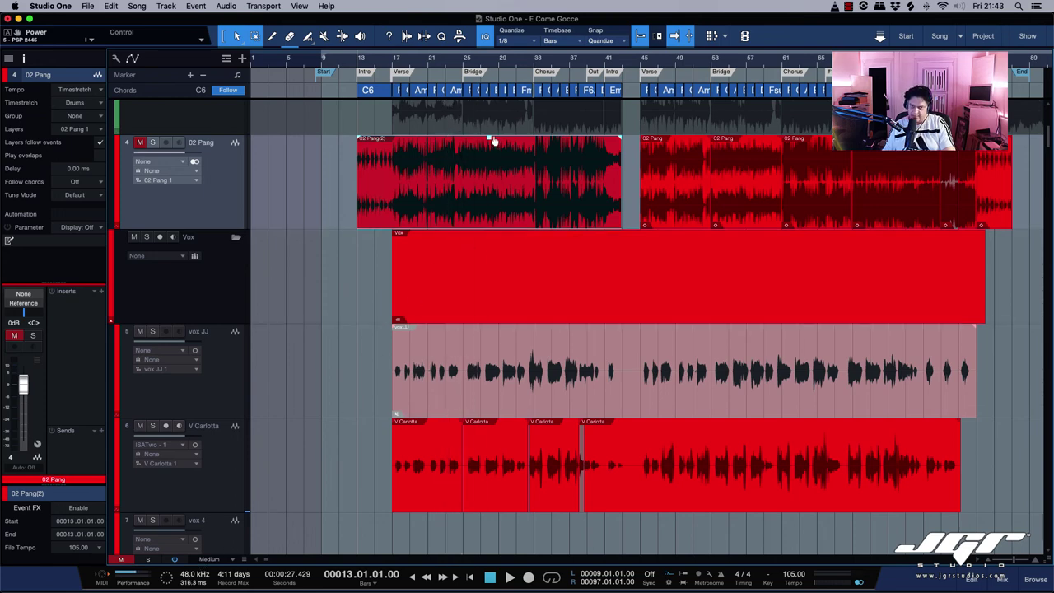
Look through the vocal, kick and synth snare tracks of the arrangement, finishing at the first track.
scroll(494, 142, down, 8)
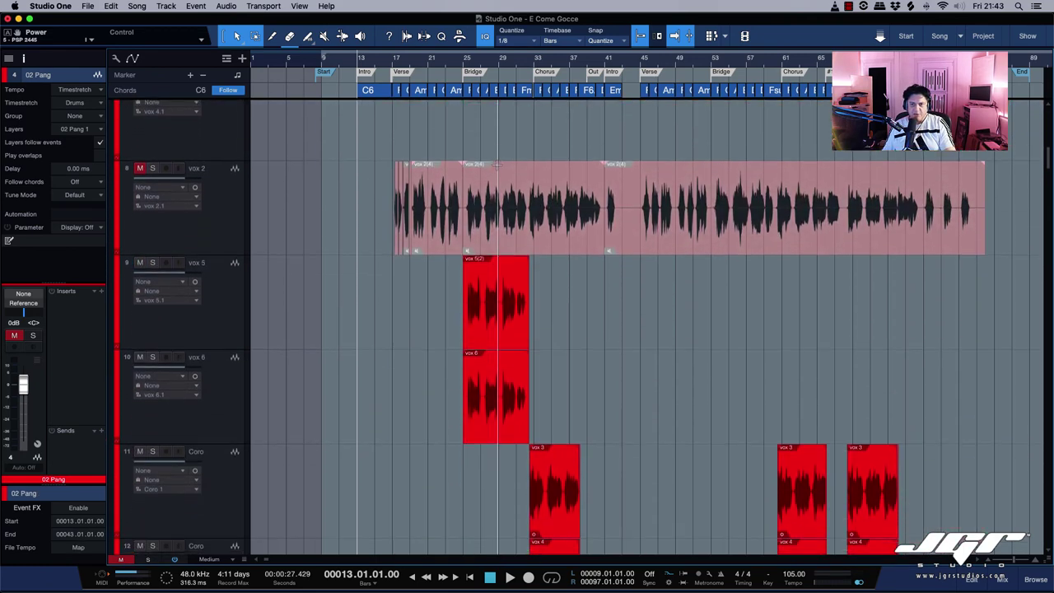
scroll(497, 164, down, 20)
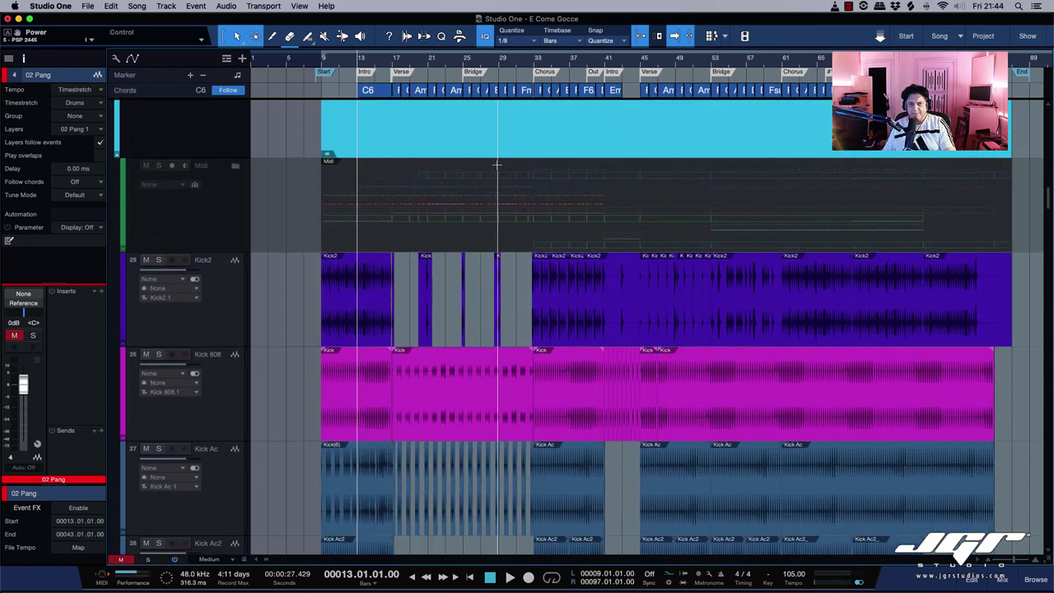
scroll(496, 164, down, 20)
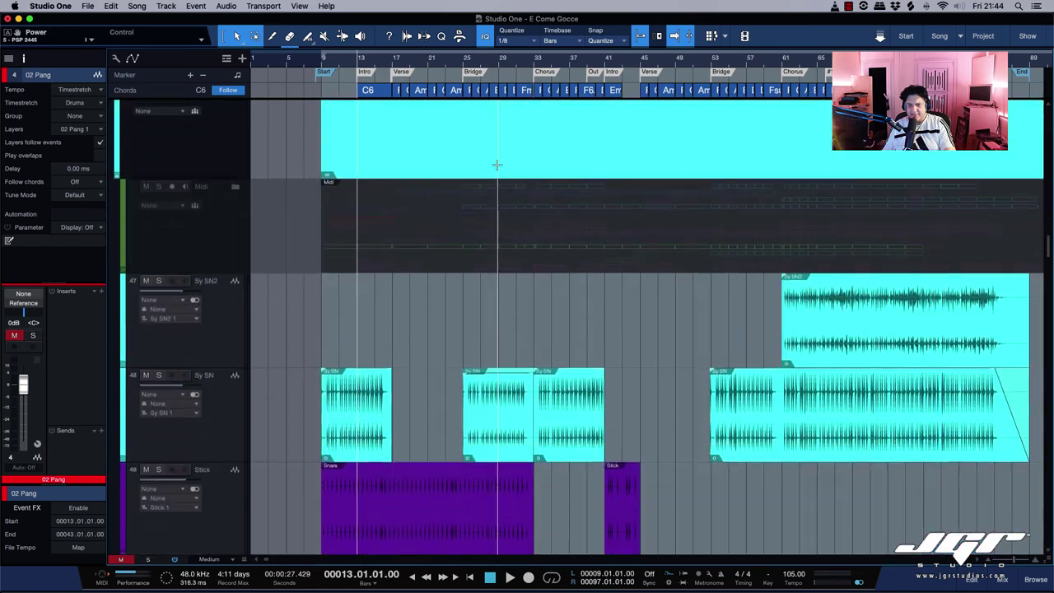
scroll(497, 165, up, 20)
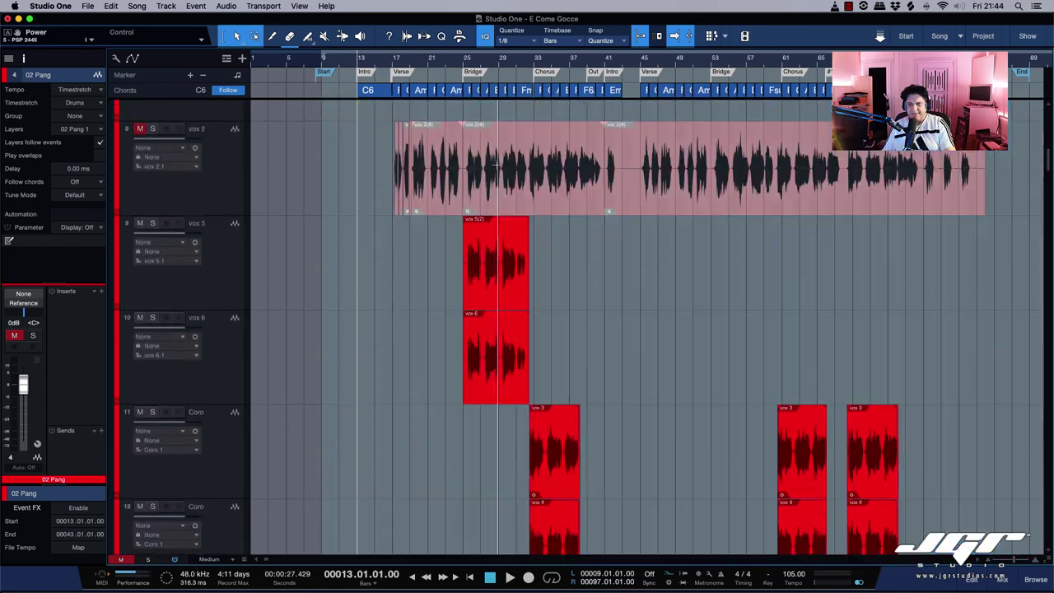
scroll(497, 165, up, 10)
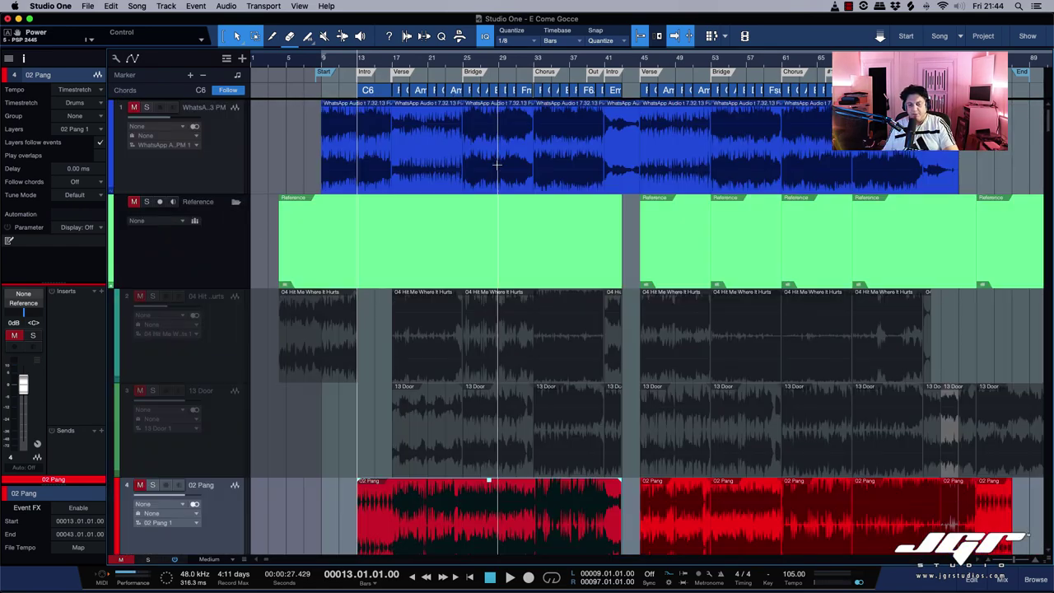